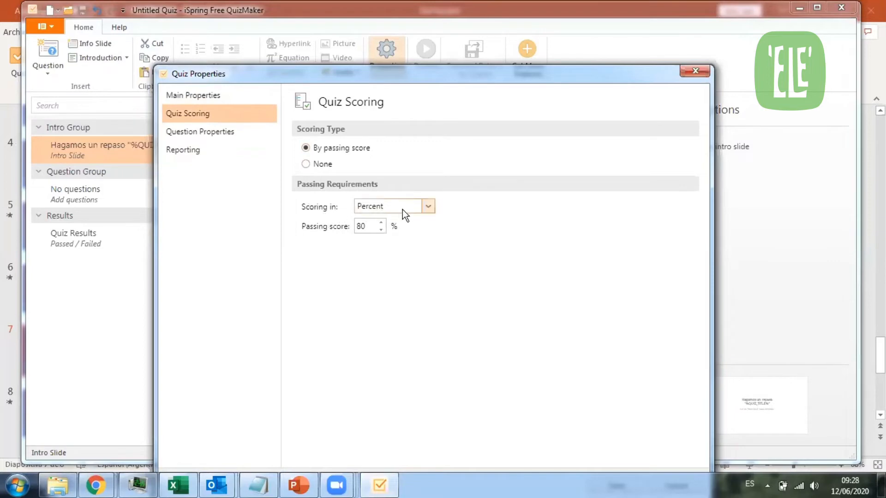
click(427, 206)
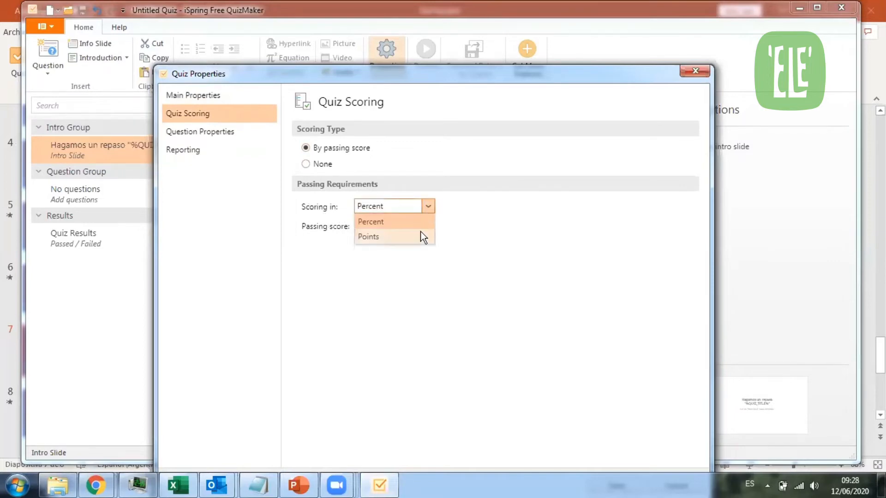
click(392, 236)
click(430, 206)
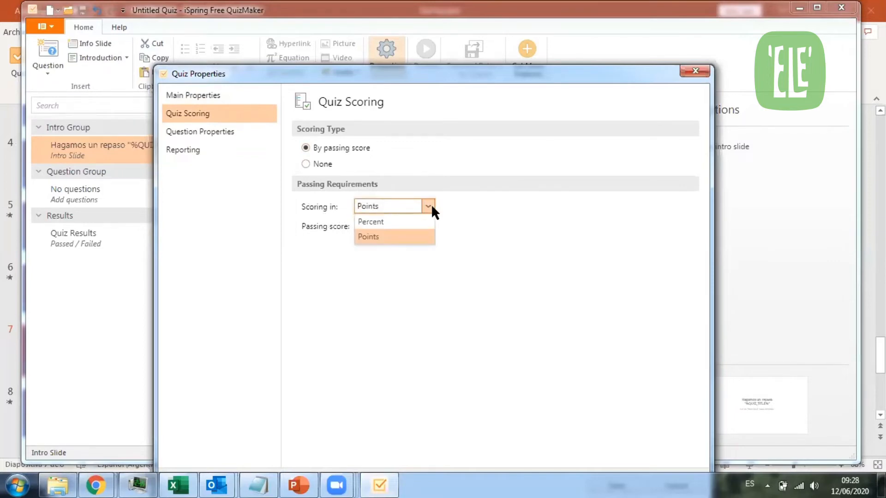
key(Up)
key(Return)
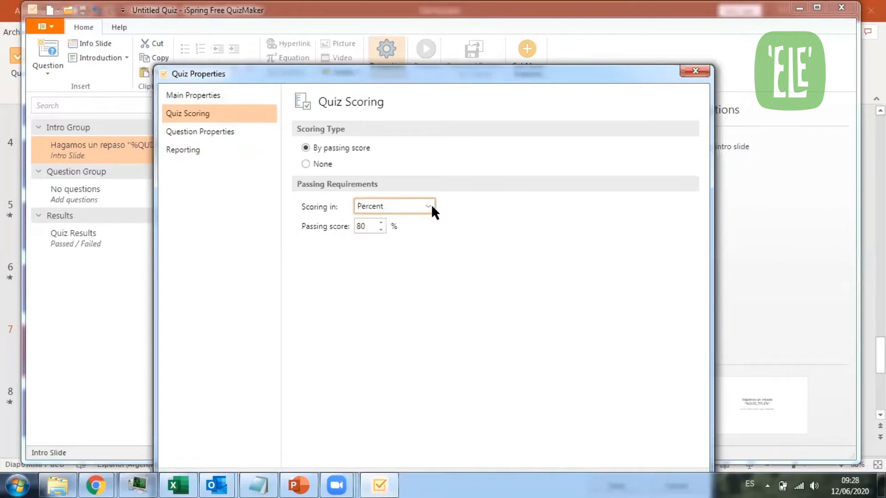
- Set the quiz's passing score to 60 % and enable accepting partially correct answers in the question properties
click(370, 227)
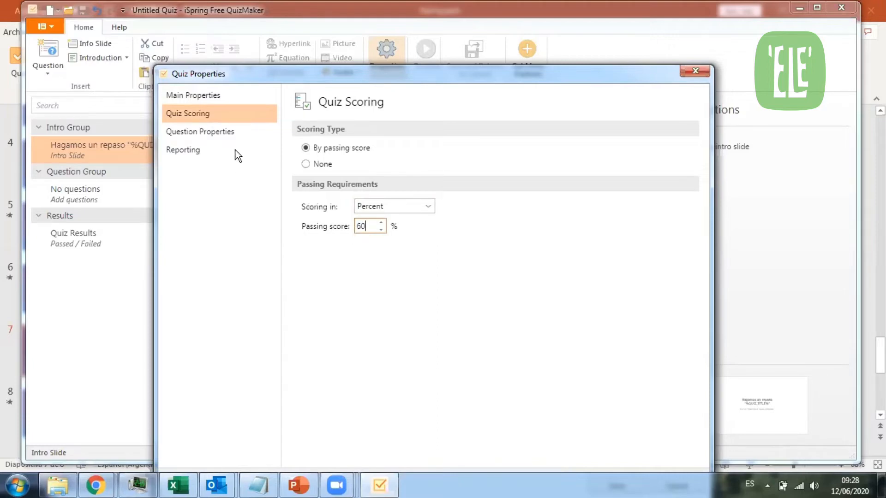
click(233, 137)
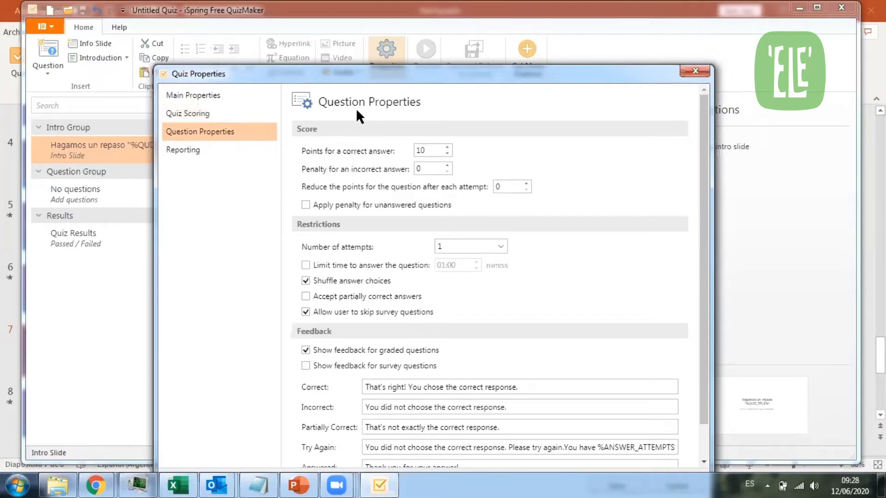
drag(355, 74, 345, 54)
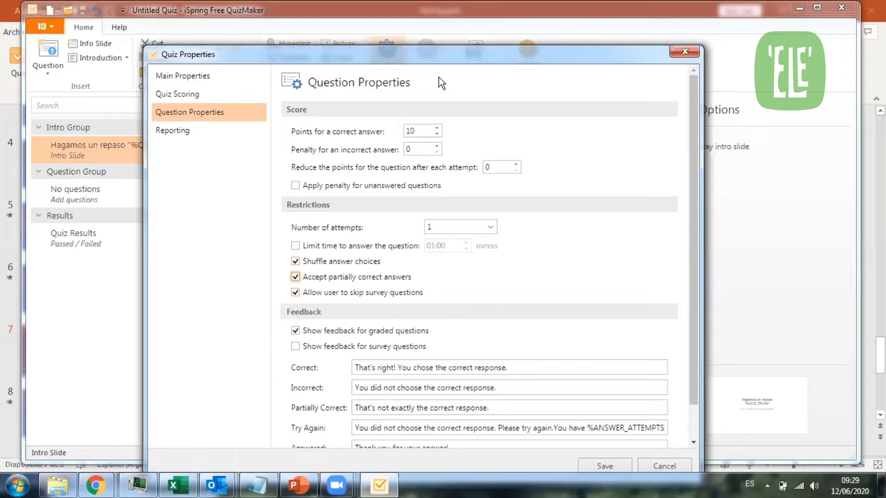
drag(436, 55, 443, 32)
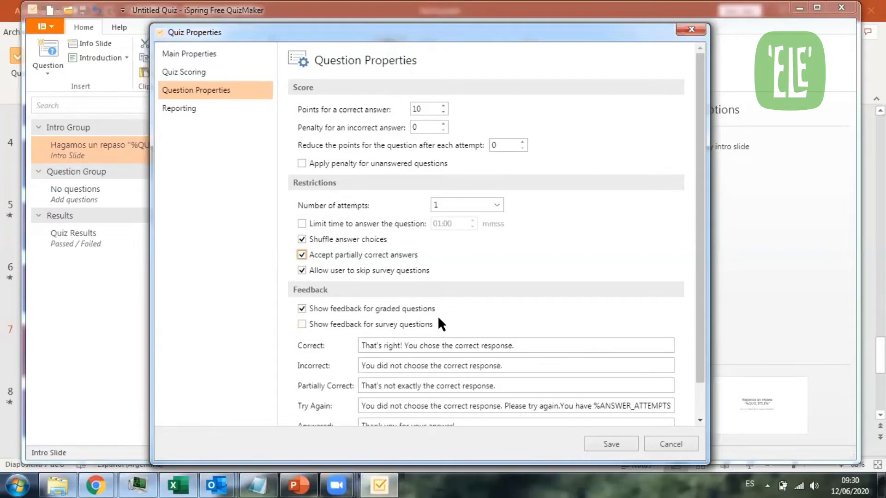
- Replace the default feedback for correct answers with "Felicitaciones! Respondiste correctamente."
click(362, 346)
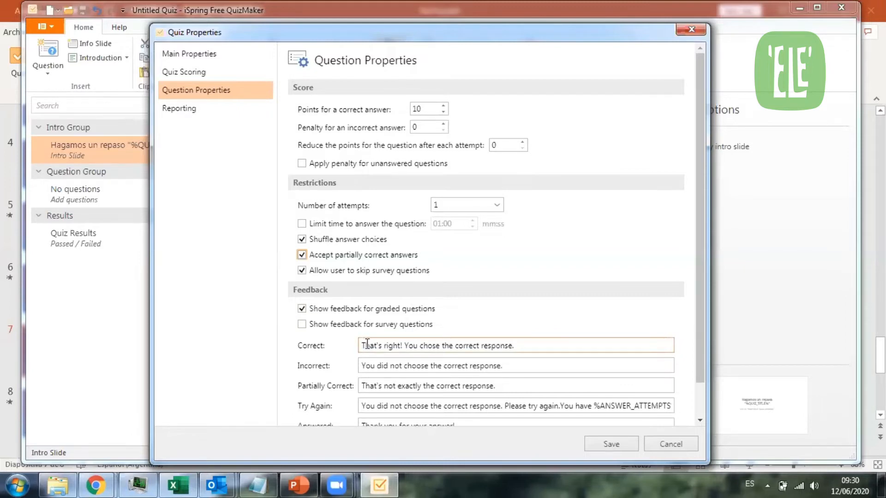
drag(363, 346, 528, 344)
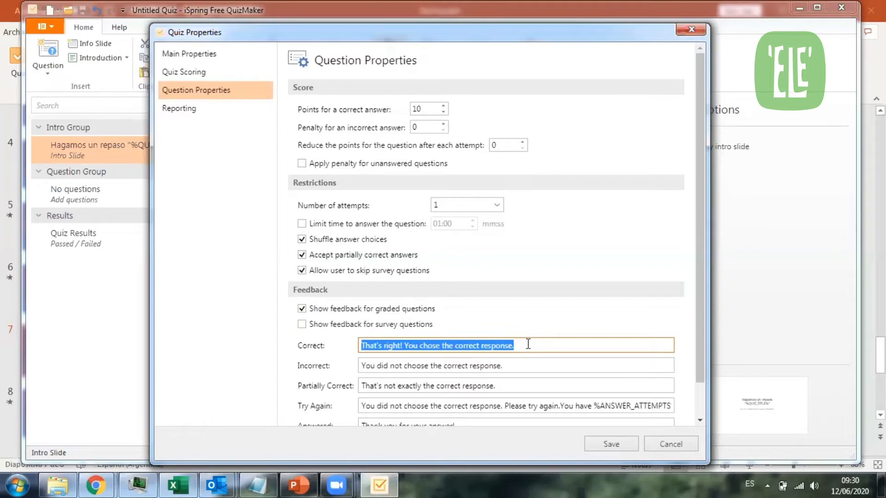
text(Felic)
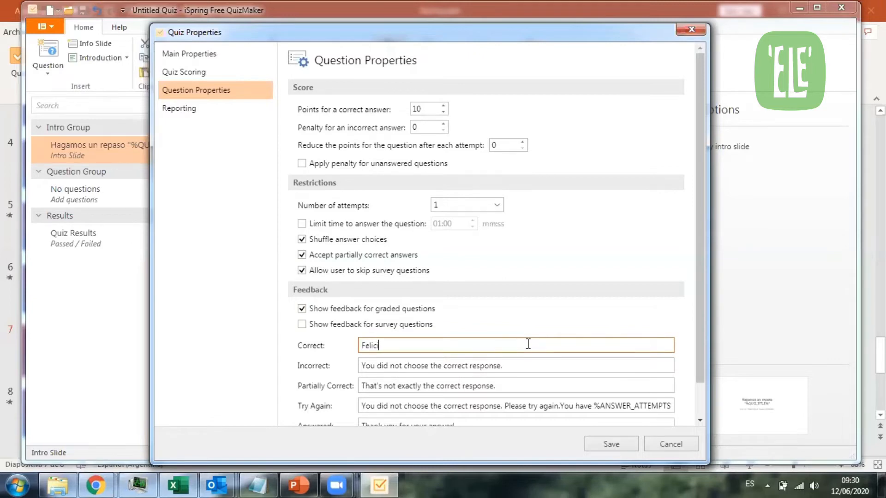
text(itaciones! Respondiste correctamente.)
- Replace the default feedback for incorrect answers with "No respondiste correctamente."
click(501, 367)
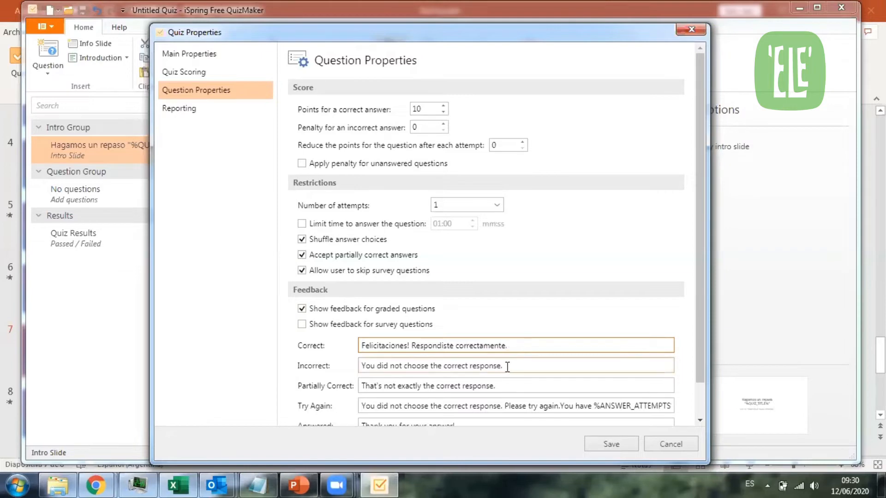
click(507, 366)
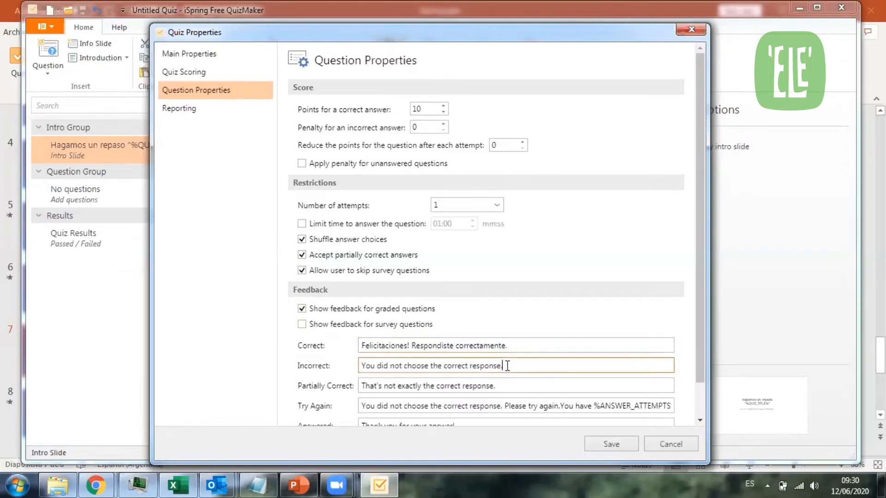
drag(507, 366, 338, 371)
text(N)
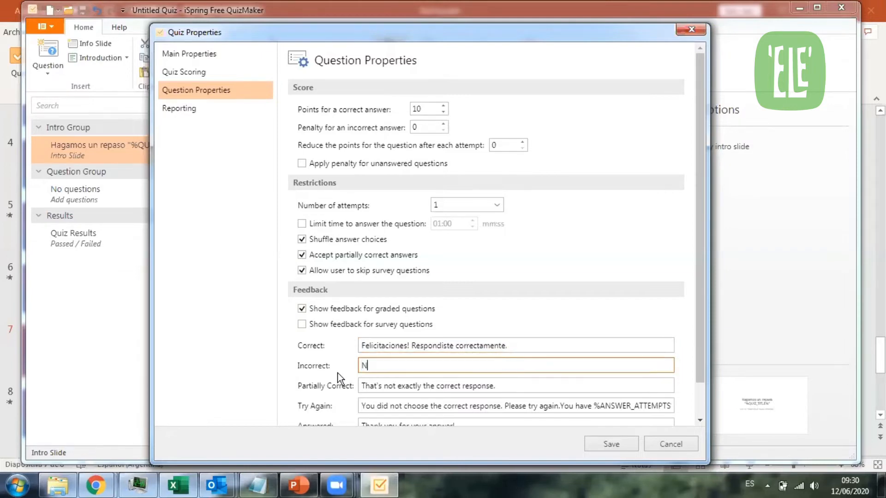
text(o respondiste correct)
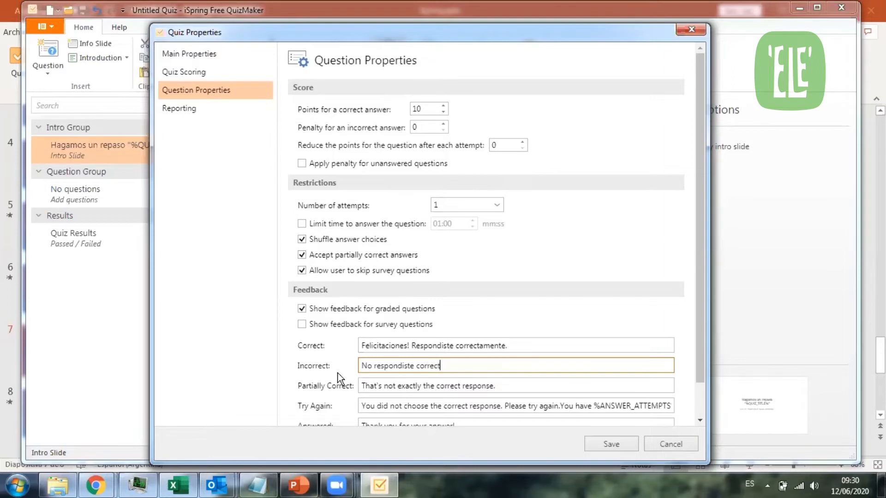
text(amente.)
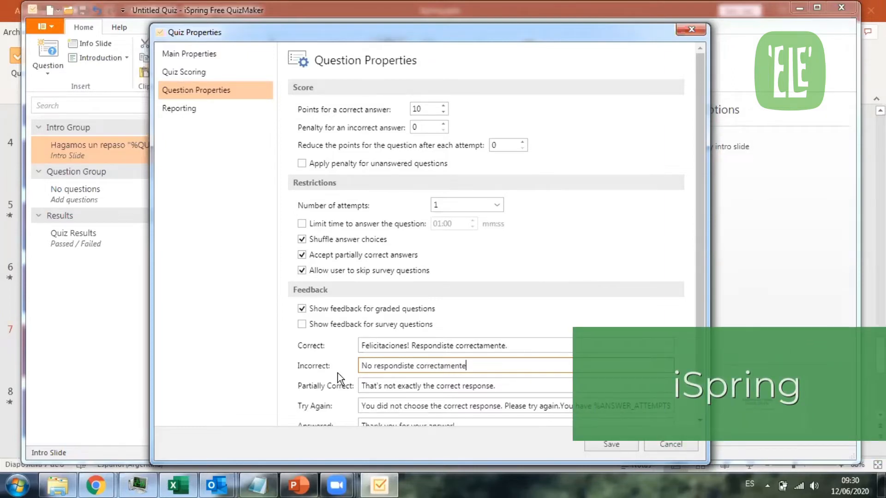
- Replace the default feedback for partially correct answers with "Te falta repasar más"
click(363, 387)
drag(362, 387, 512, 381)
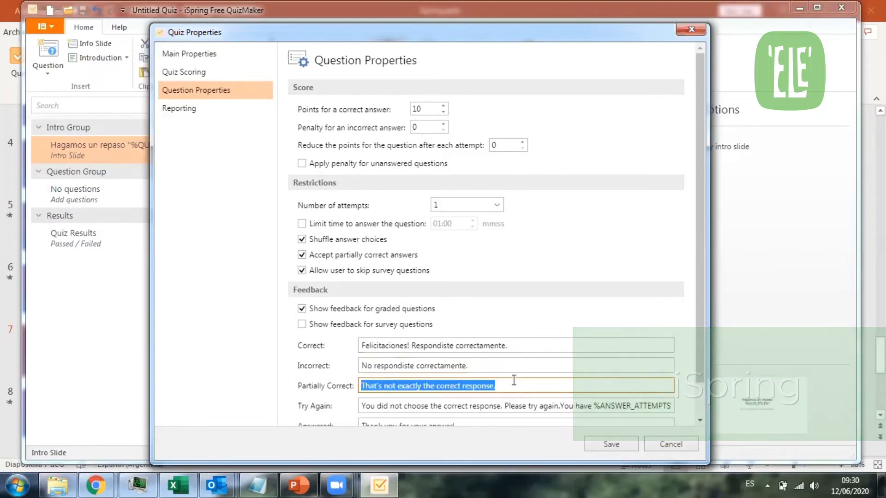
text(Te falta)
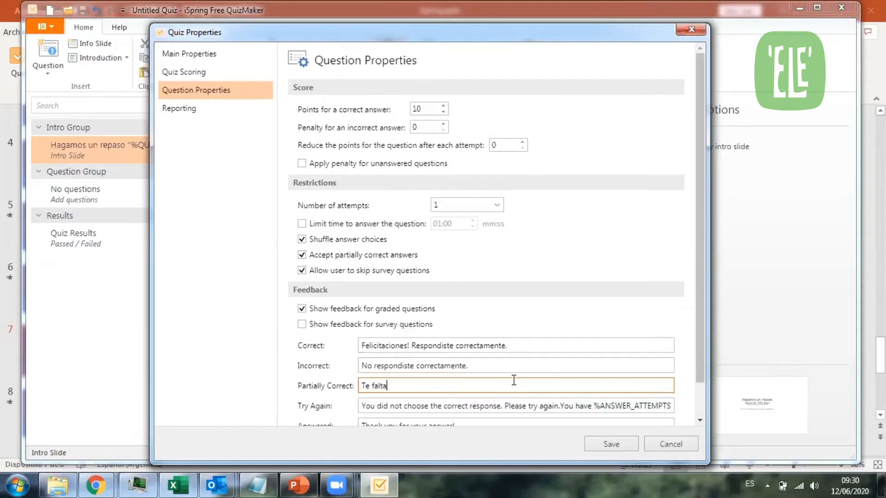
text( repasar más)
drag(695, 295, 693, 264)
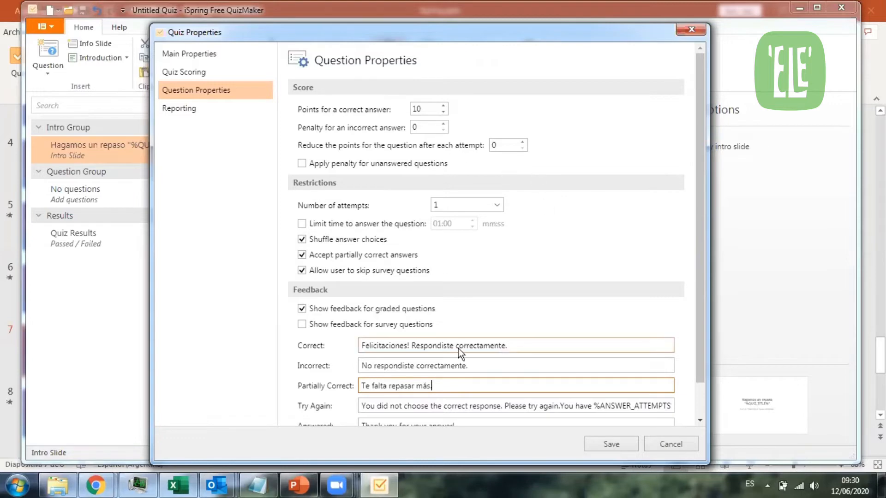
- Review the reporting options and the main quiz properties, and save the quiz properties
click(191, 109)
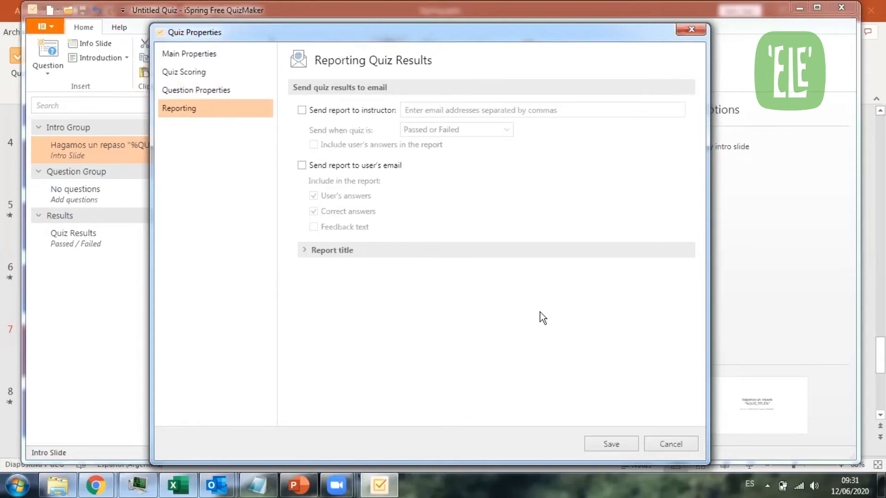
click(211, 57)
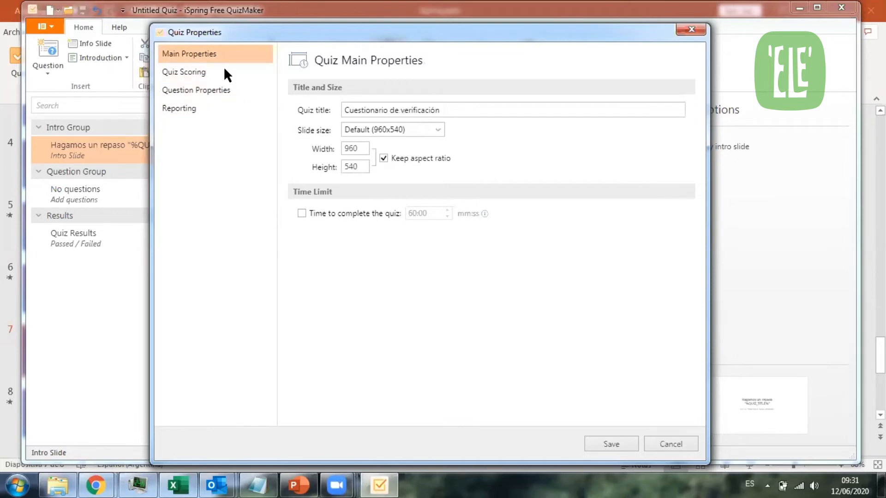
click(609, 445)
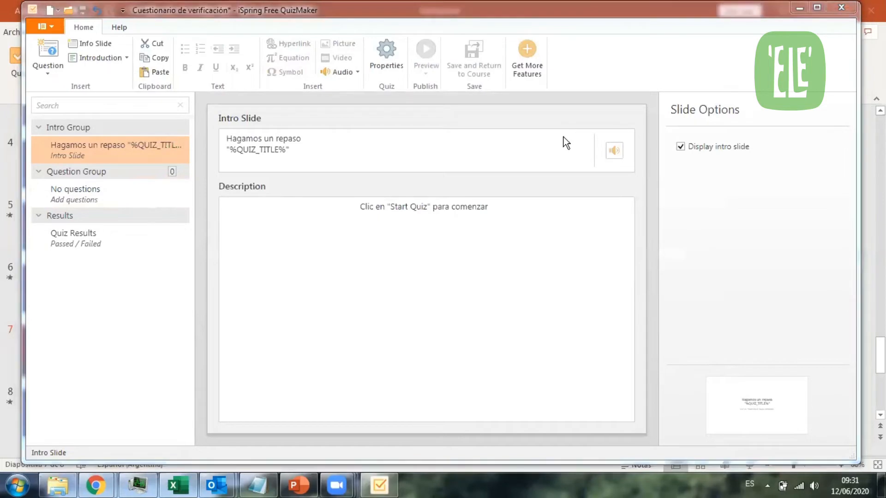
click(396, 74)
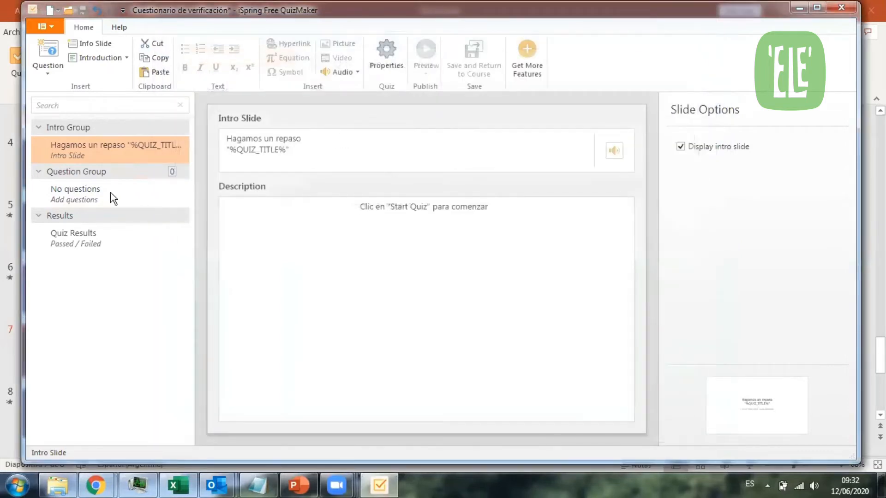
- Add a multiple choice question to the quiz and consult the prepared question notes in Notepad
click(50, 73)
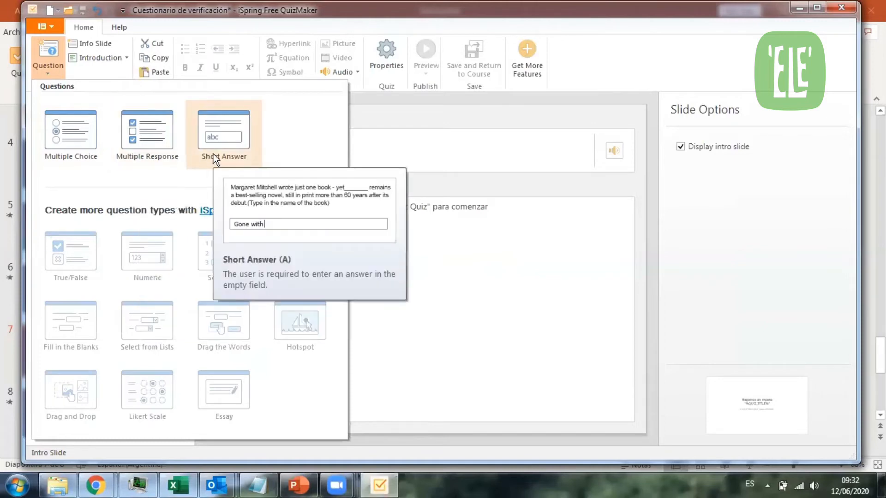
click(71, 137)
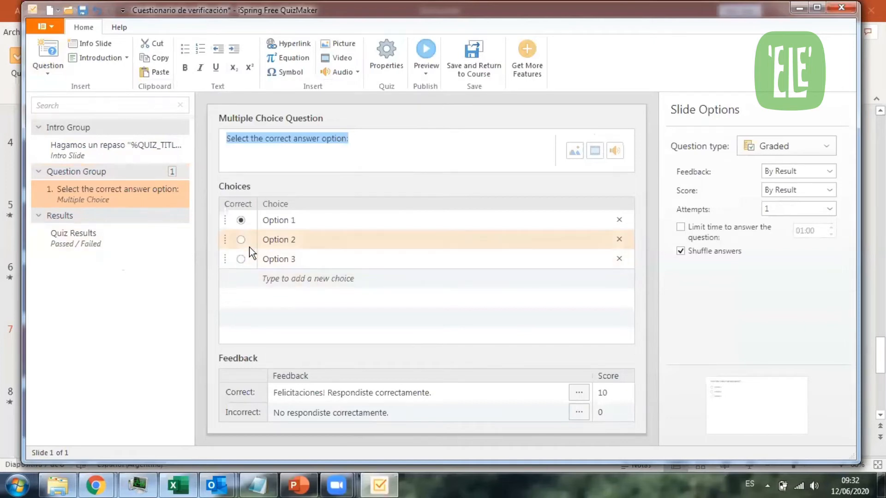
click(257, 486)
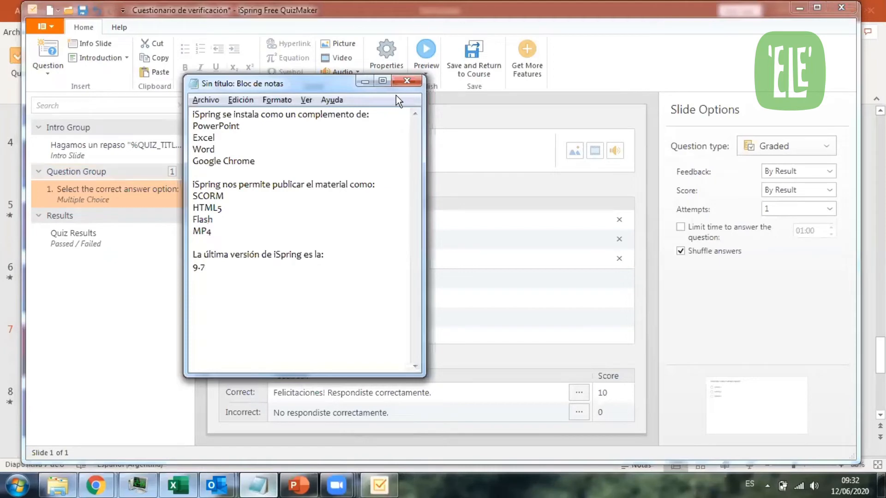
click(364, 81)
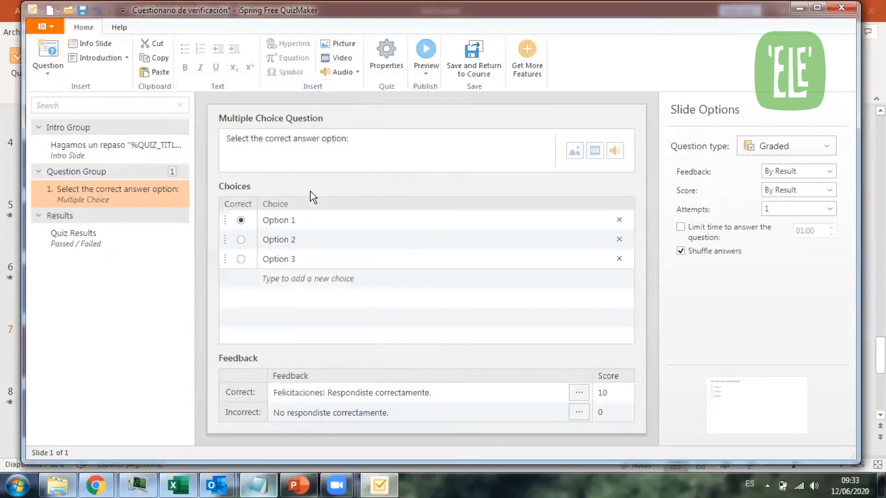
- Replace the question's default text with "iSpring se instala como un complemento de:"
drag(358, 139, 214, 135)
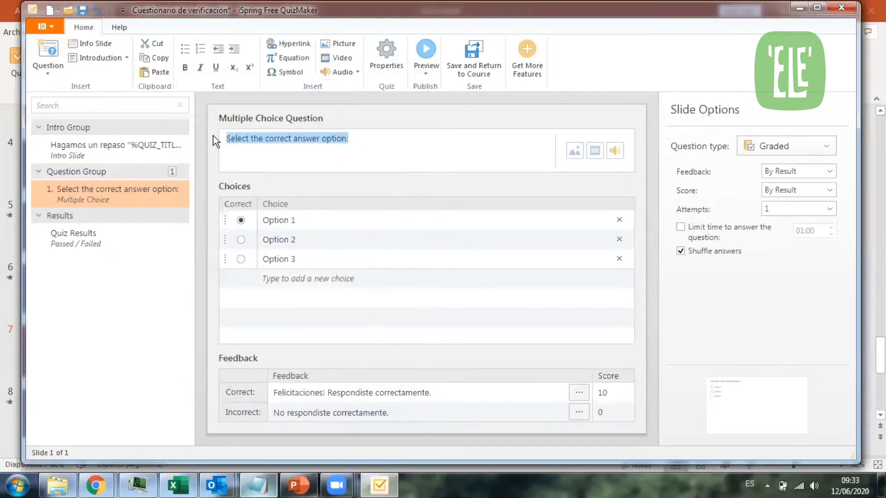
text(¡S)
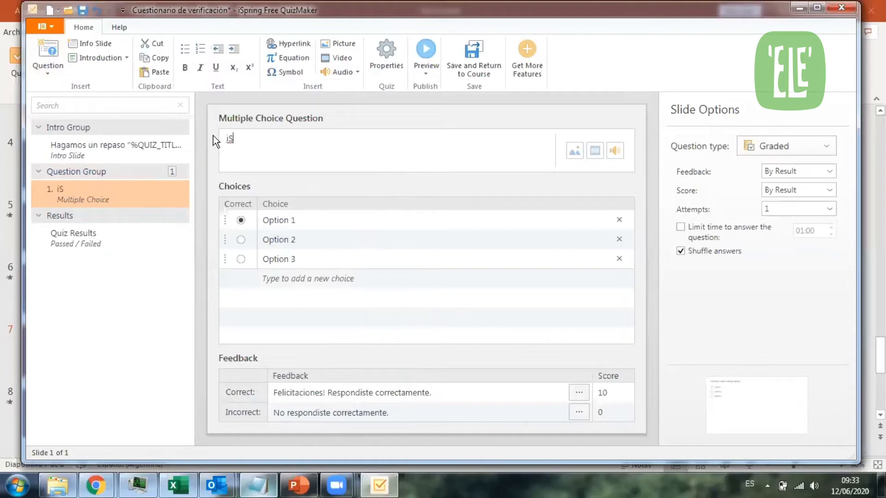
text(pring se inst)
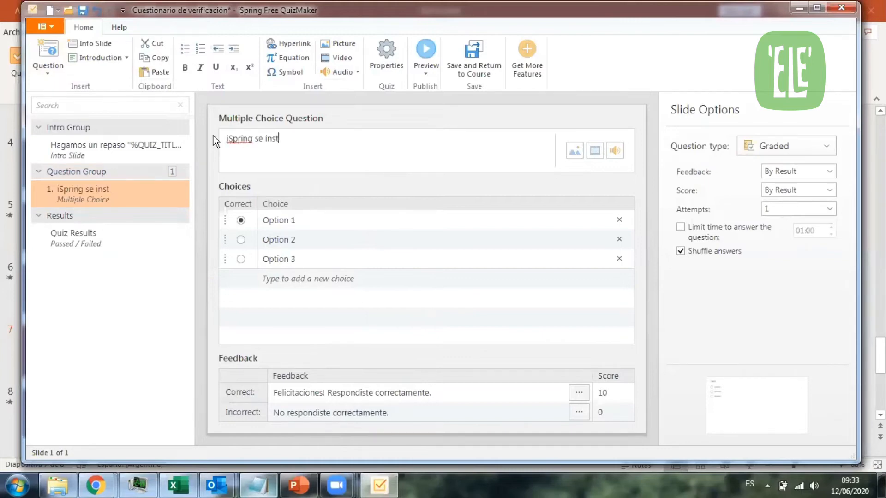
text(ala como un comple)
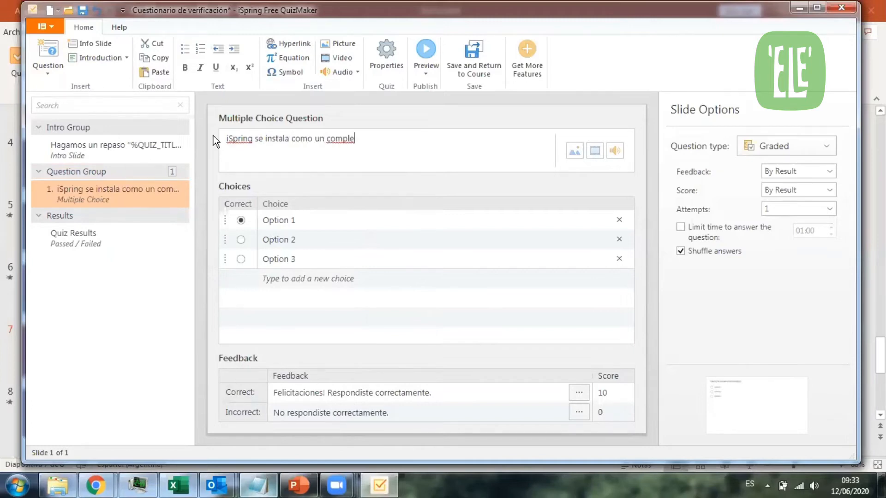
text(mento de:)
- Fill in the question's three answer choices as PowerPoint, Word and Excel, in that order
click(302, 221)
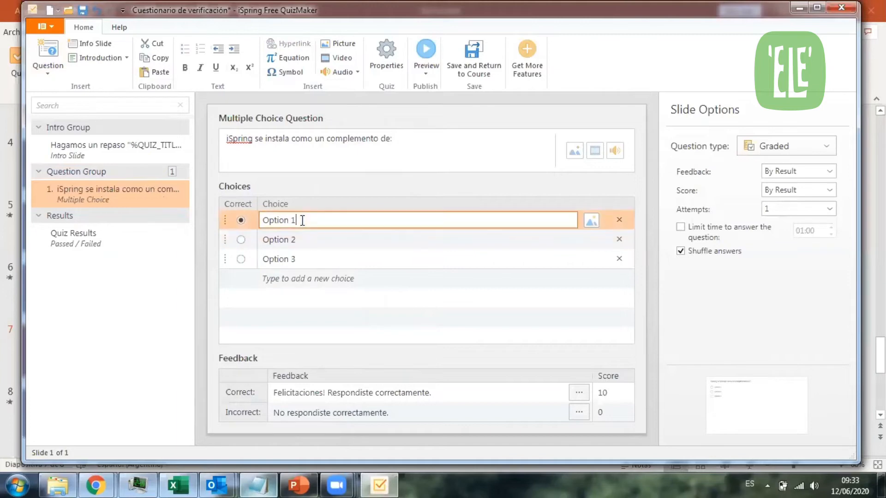
drag(302, 220, 264, 216)
text(PowerPoint)
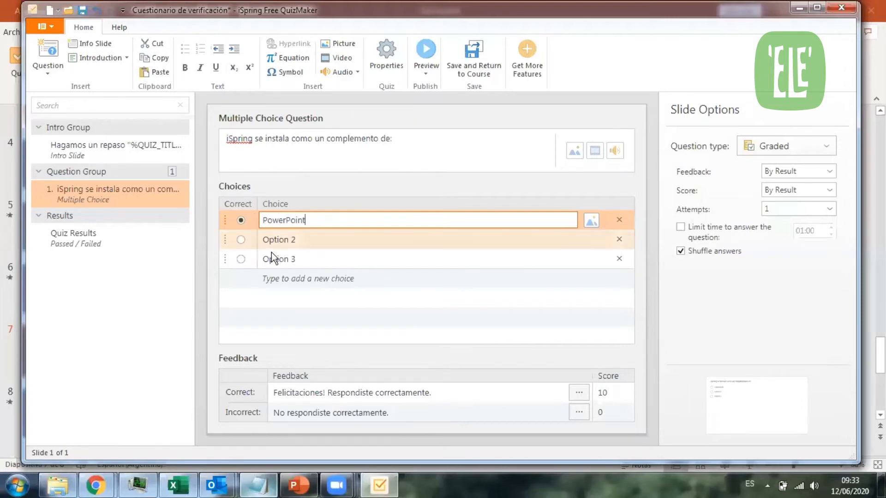
click(298, 240)
drag(311, 239, 249, 238)
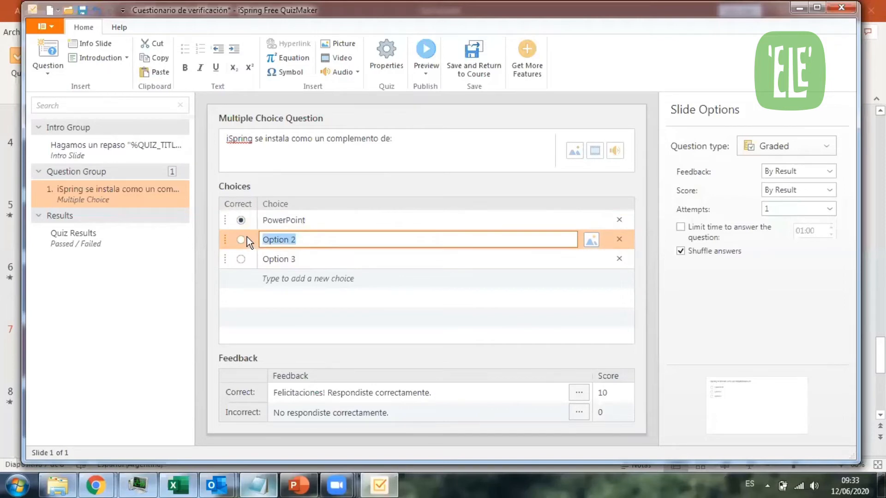
text(Word)
click(290, 258)
drag(304, 260, 288, 259)
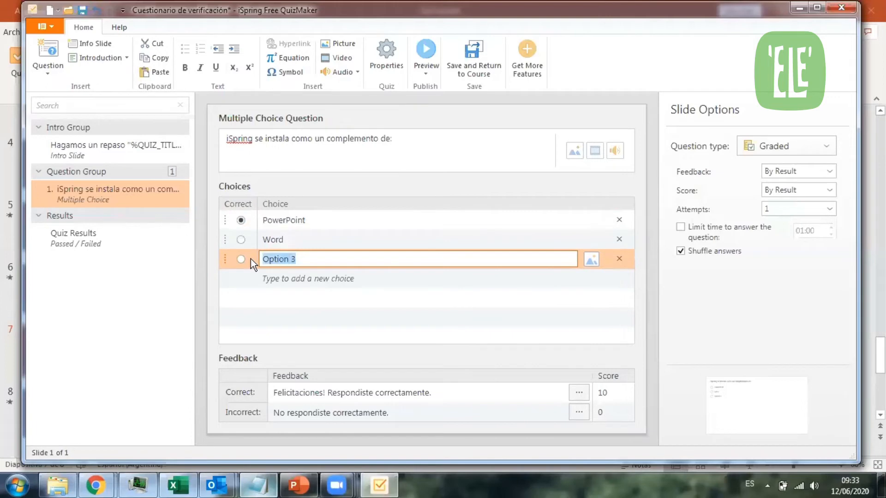
text(Excel)
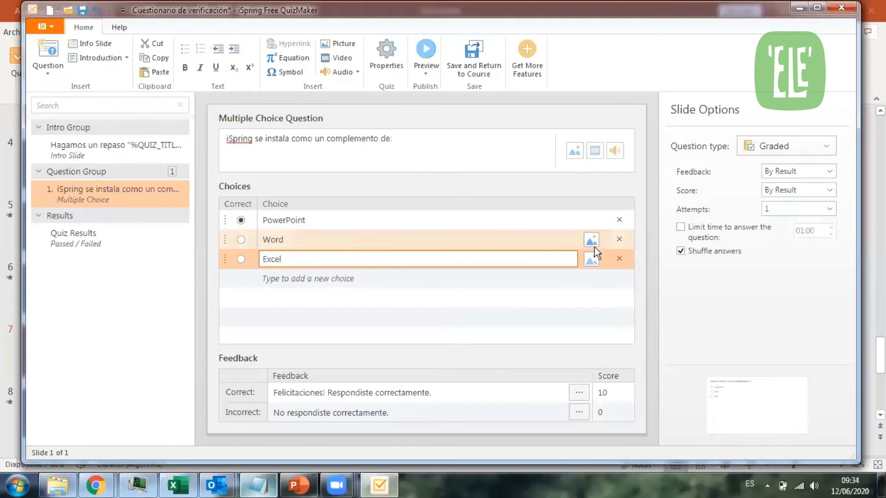
- Add "Google Chrome" as the fourth answer choice of the multiple choice question
click(349, 278)
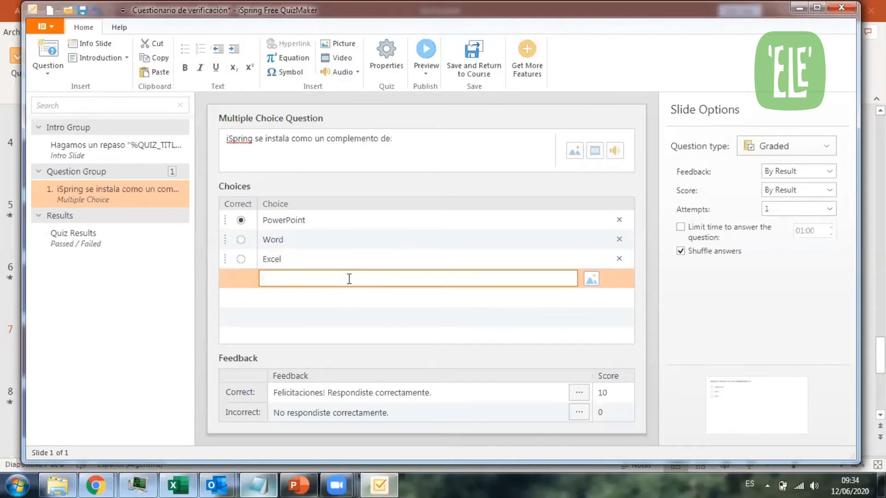
text(Goo)
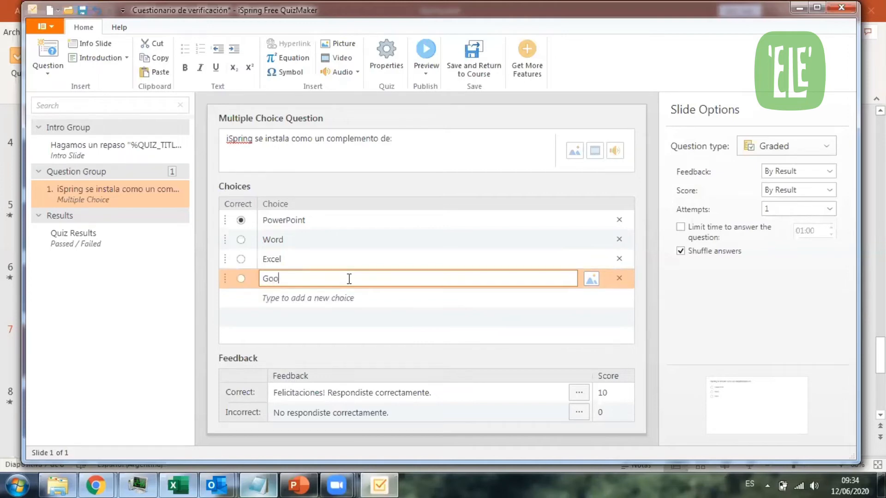
text(gle Chrome)
click(342, 298)
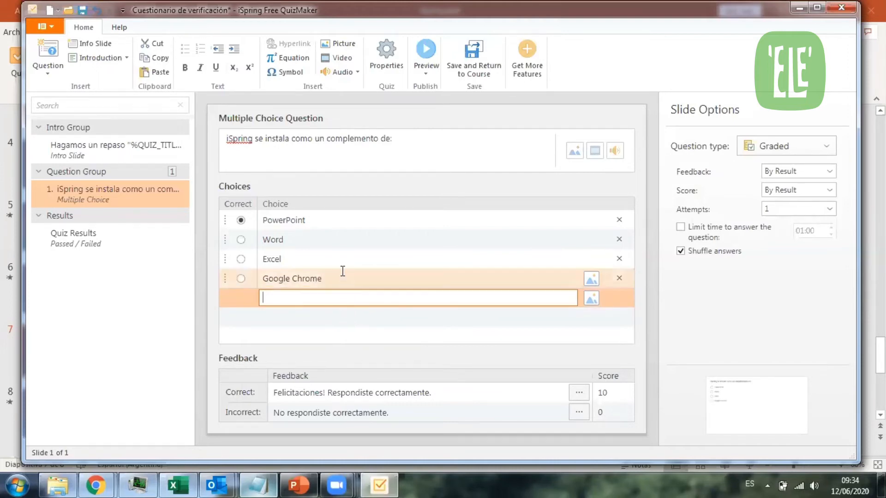
- Try marking Word, Excel and Google Chrome as the correct answer in turn, and restore PowerPoint as the correct one
click(241, 240)
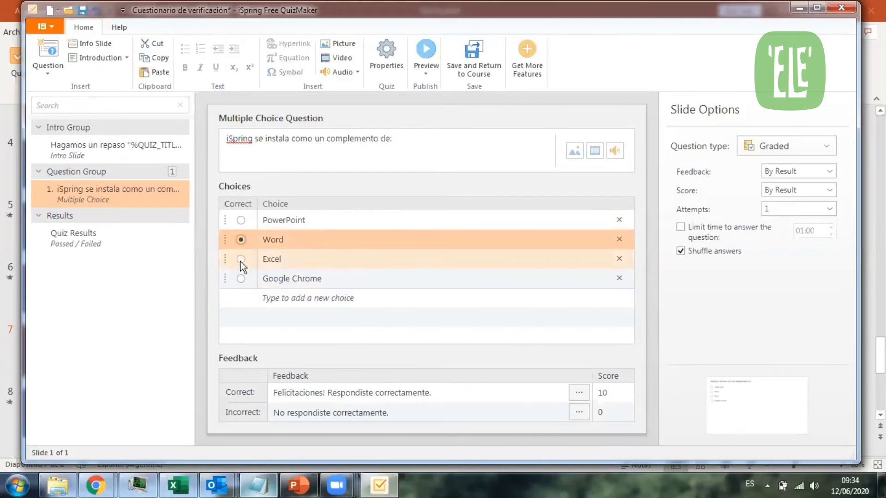
click(241, 260)
click(240, 279)
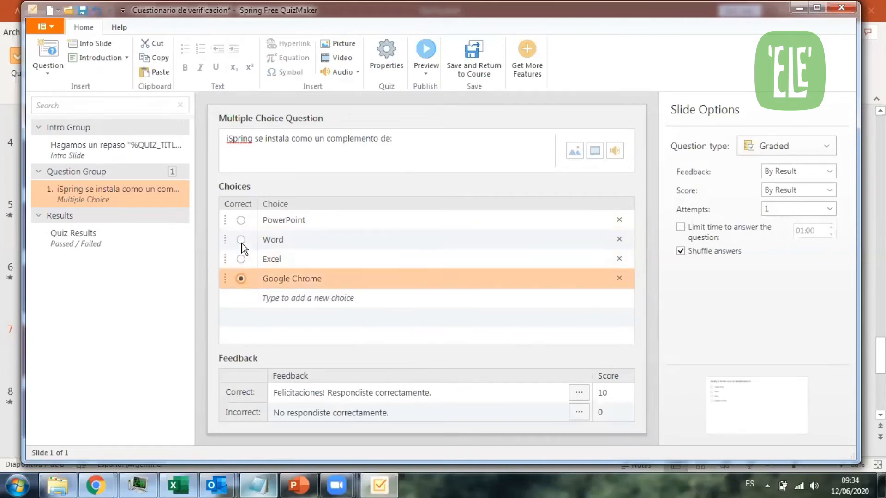
click(240, 220)
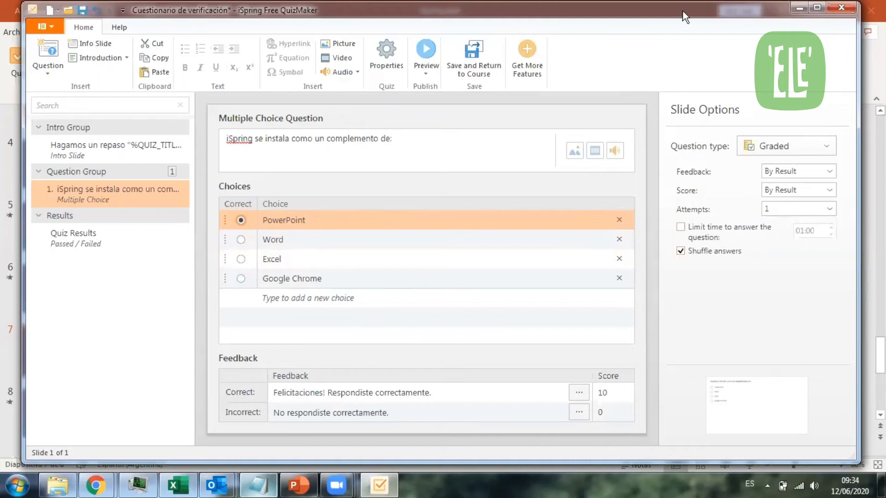
- Try enabling the time limit for answering the question and switch it off again
drag(683, 10, 649, 11)
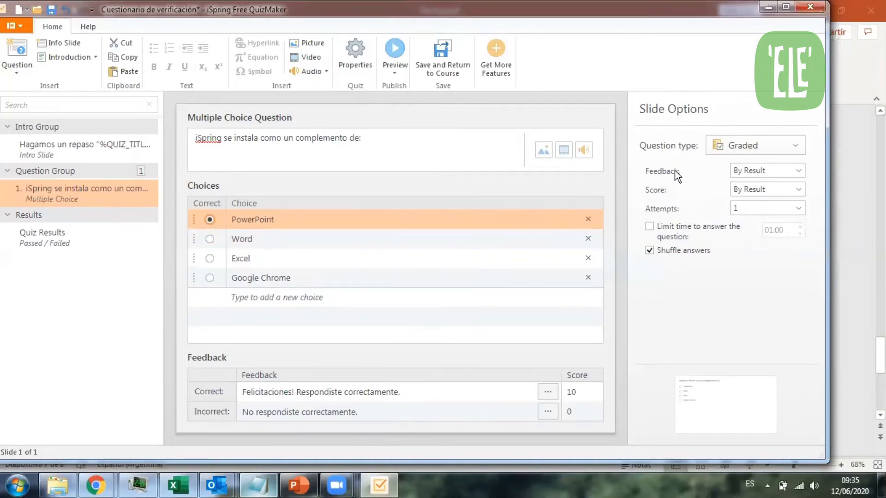
click(648, 228)
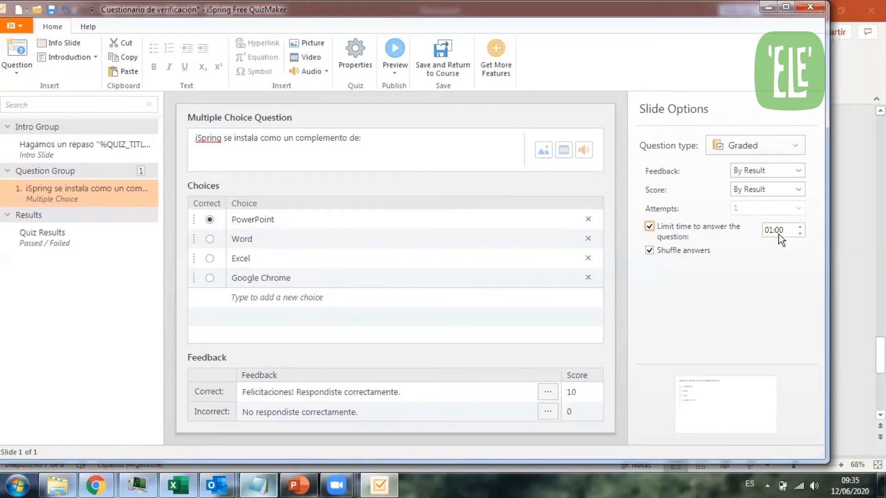
click(650, 226)
- Preview the question slide and submit PowerPoint as the answer, replaying it to submit Excel instead
click(392, 72)
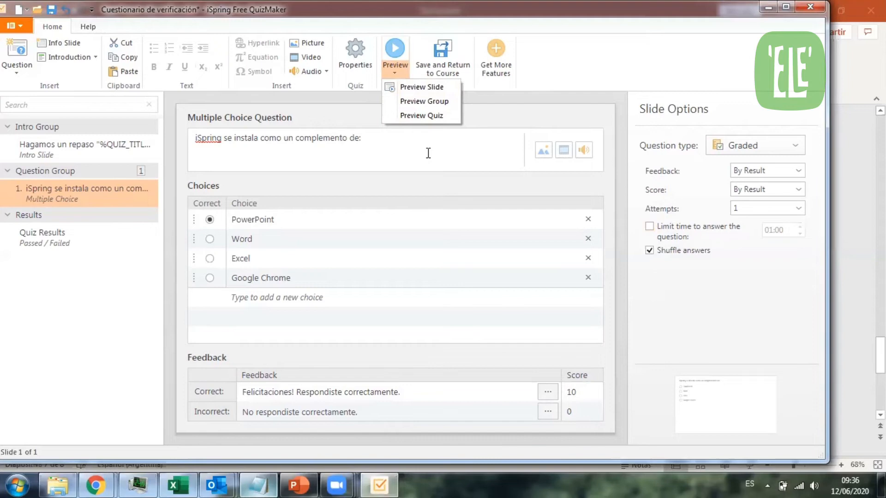
click(416, 87)
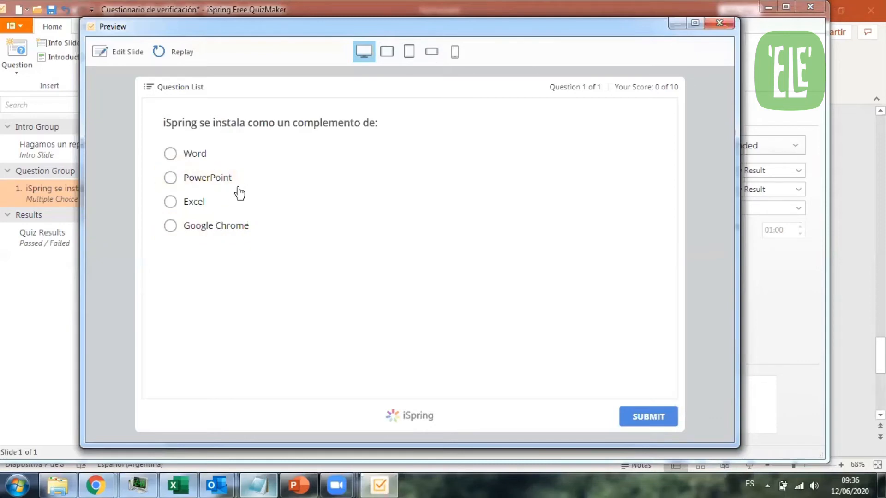
click(171, 182)
click(641, 418)
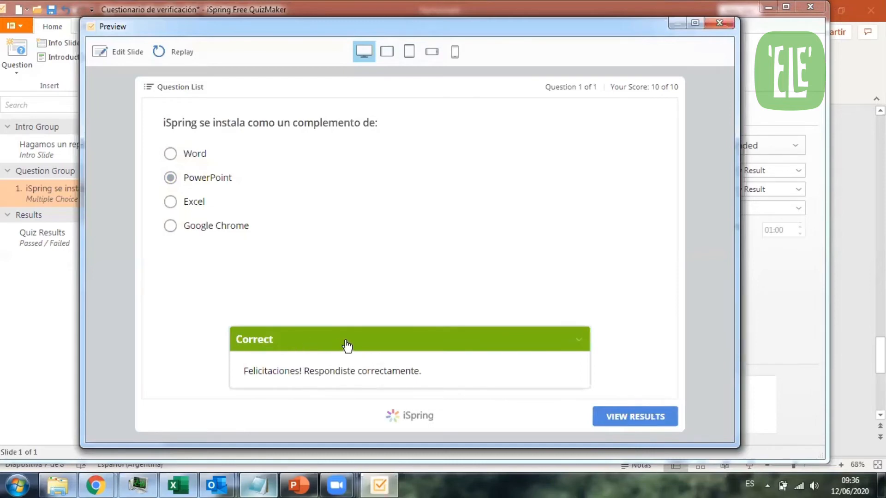
click(172, 56)
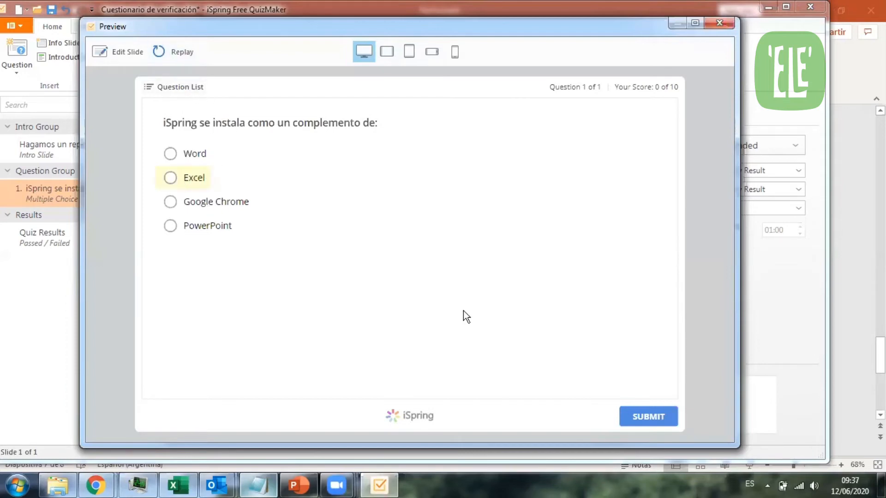
click(651, 415)
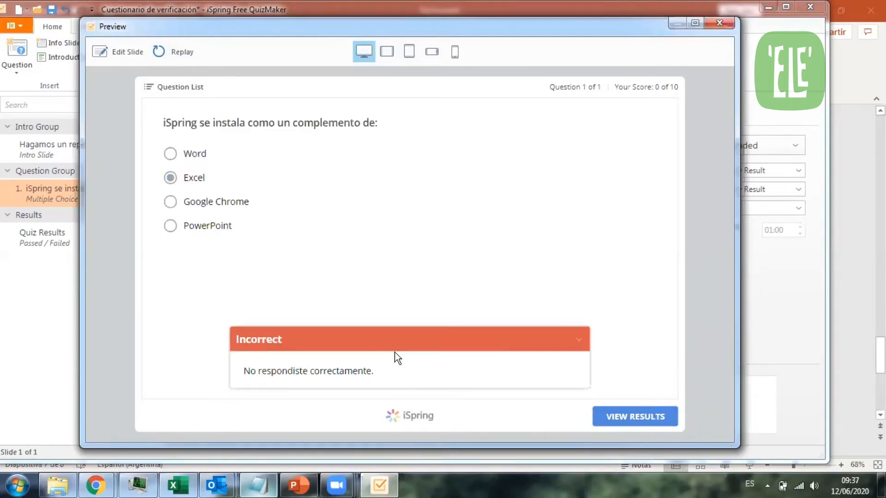
- Check the slide preview in landscape and portrait orientation on tablet and phone, and close the preview
click(386, 59)
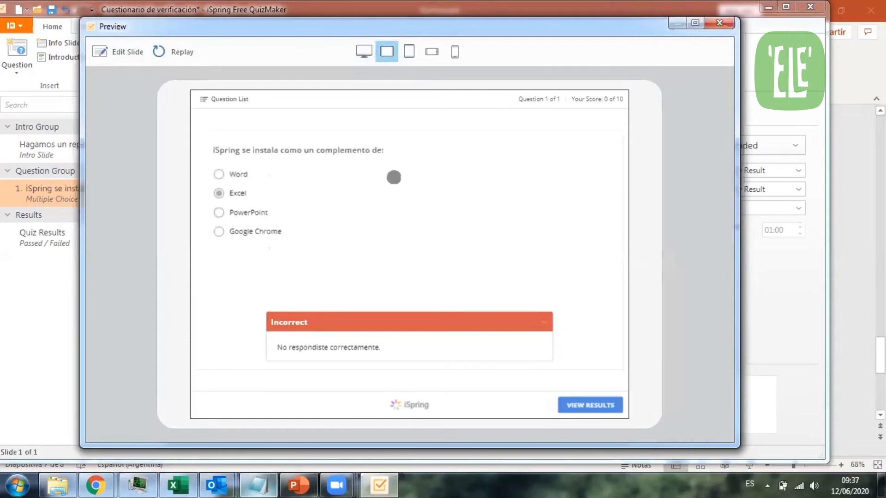
click(411, 59)
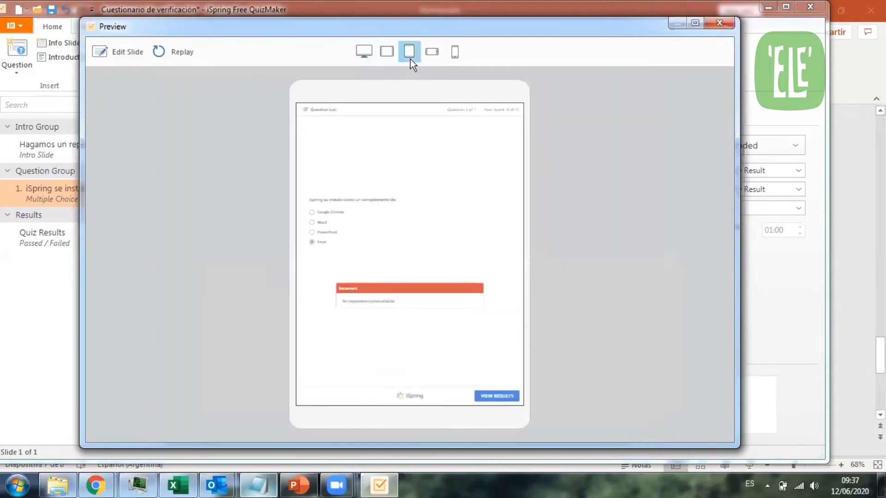
click(432, 52)
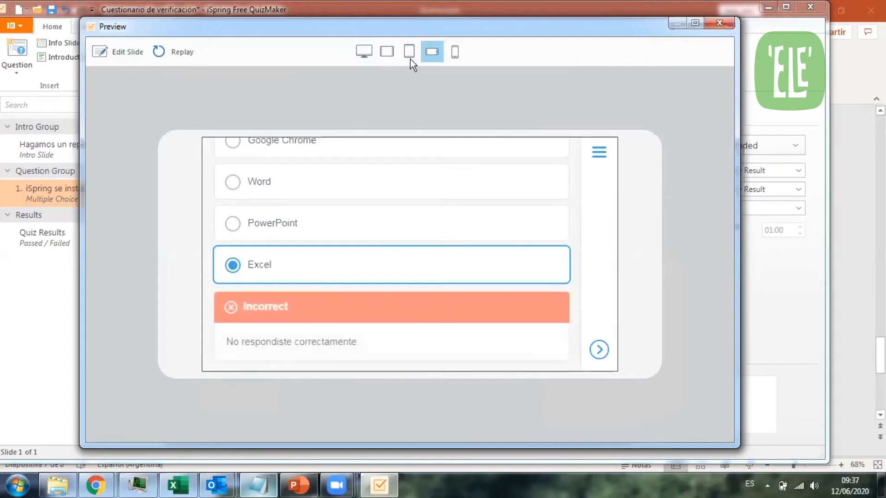
click(451, 60)
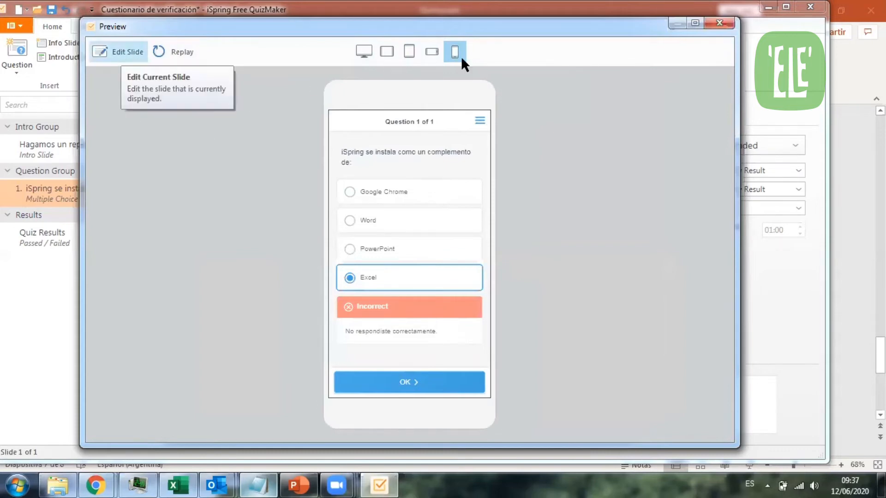
click(719, 23)
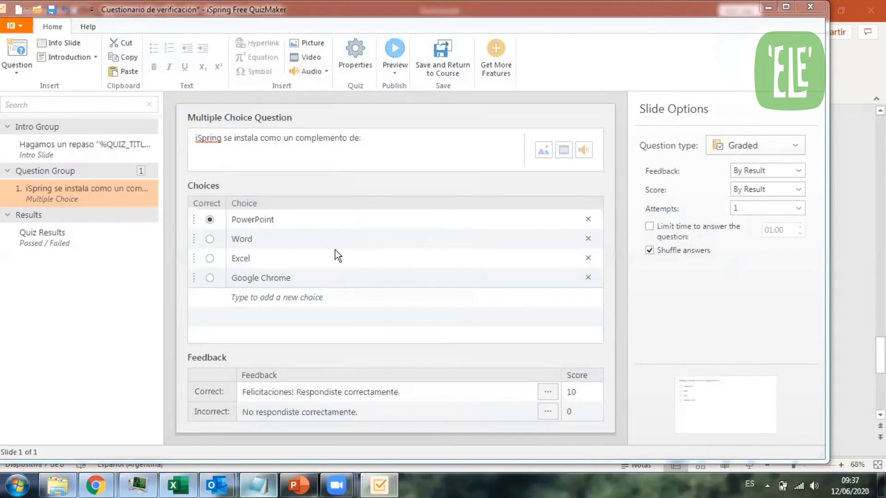
- Add a multiple response question and replace its default text with "iSpring nos permite publicar el material como:" copied from the Notepad notes
click(18, 72)
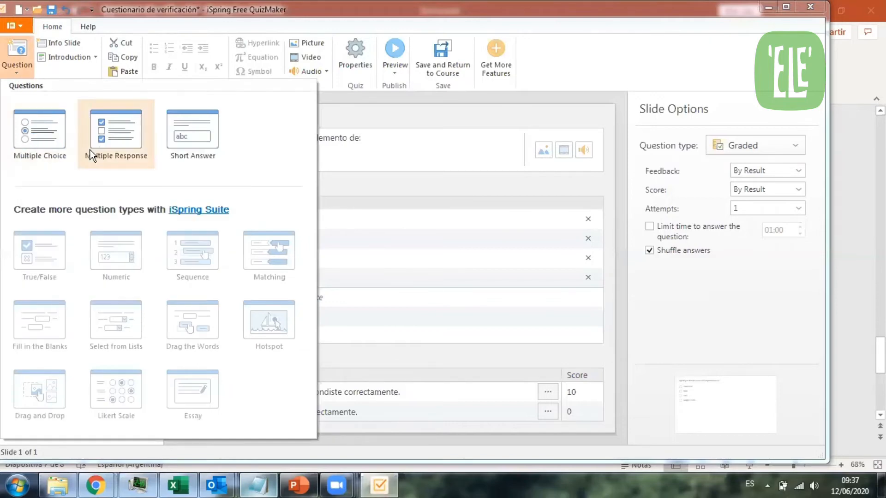
click(125, 142)
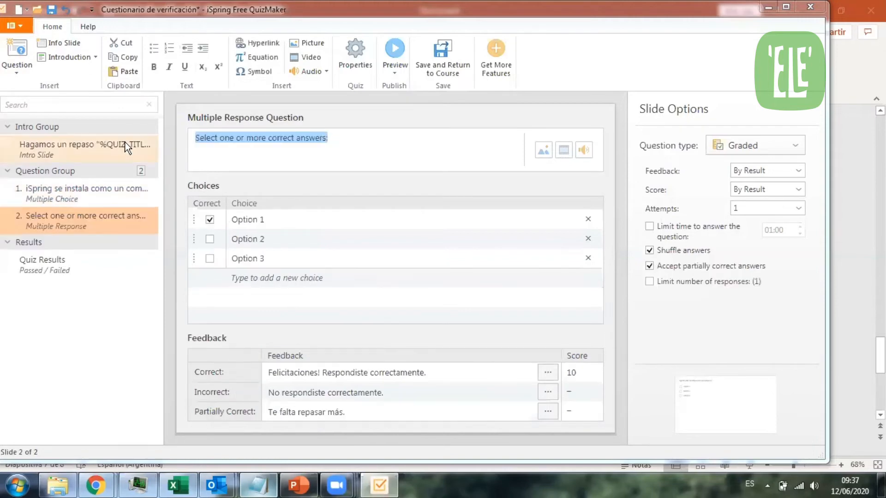
click(257, 485)
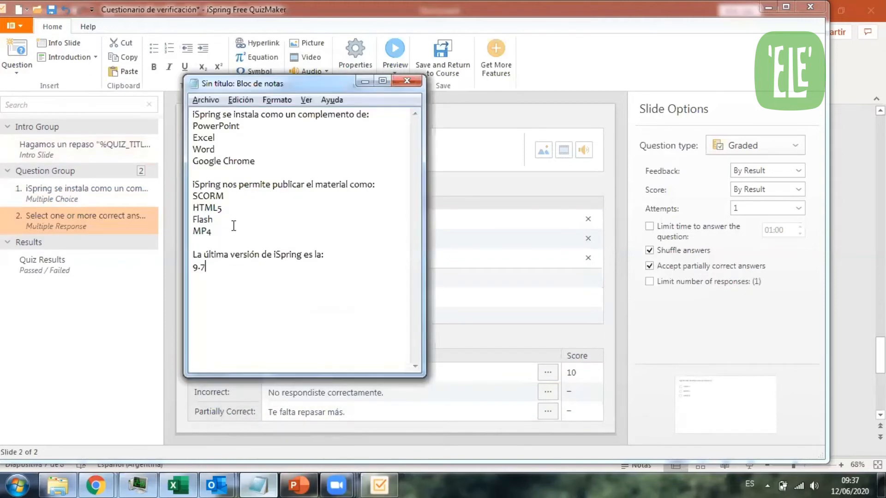
drag(376, 184, 181, 183)
key(ctrl+c)
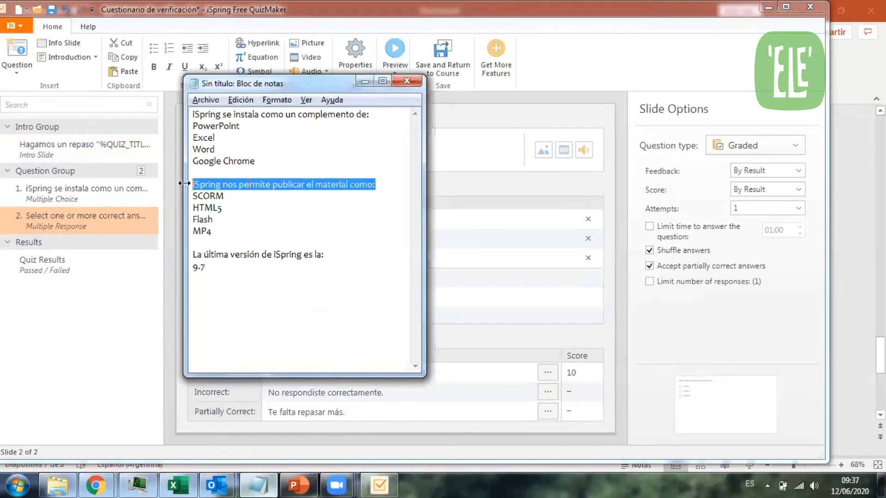
click(365, 86)
click(326, 152)
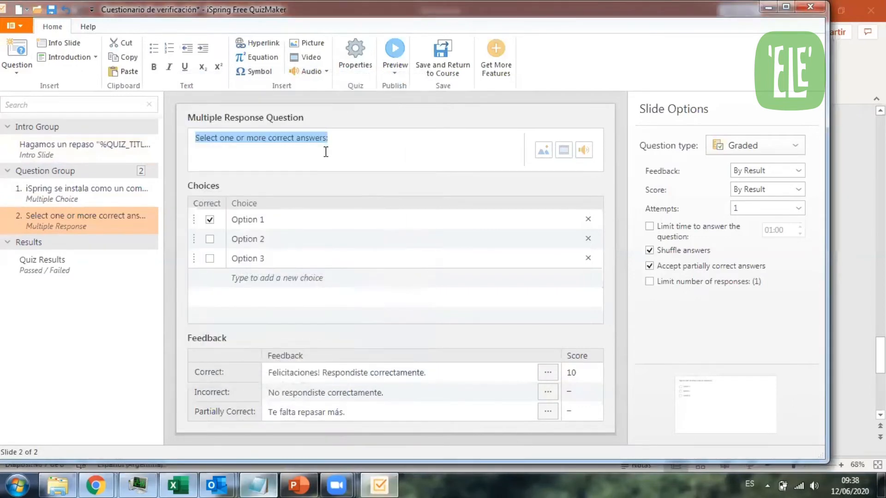
key(ctrl+v)
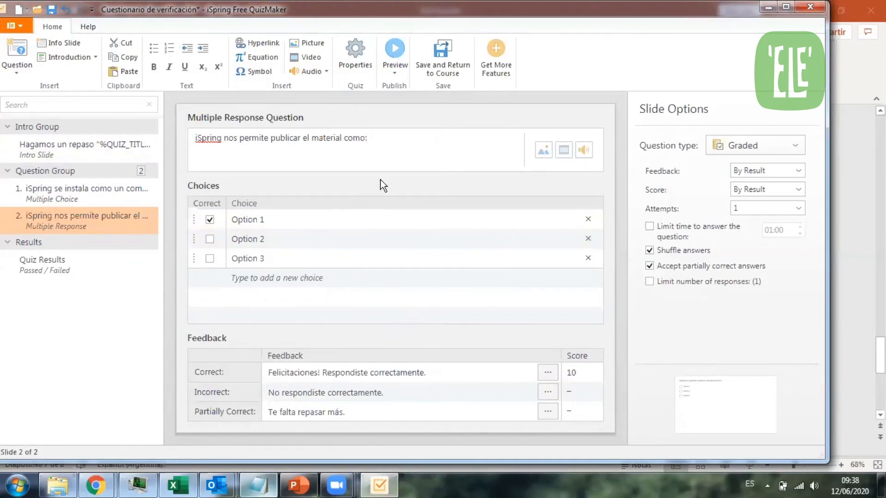
- Replace the first two choices with HTML5 and SCORM, and mark SCORM as an additional correct answer
click(285, 220)
drag(286, 220, 214, 223)
text(H)
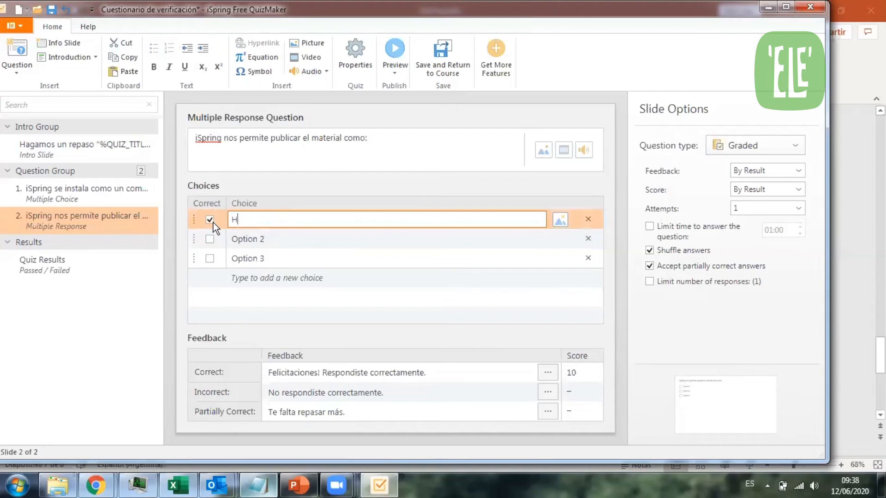
text(TML5)
click(210, 239)
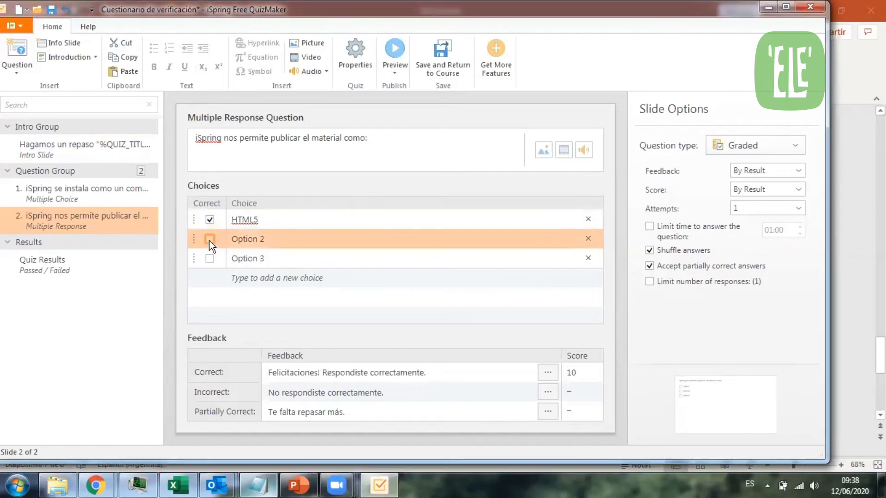
click(231, 240)
text(SCOMR)
key(BackSpace)
key(BackSpace)
text(RM)
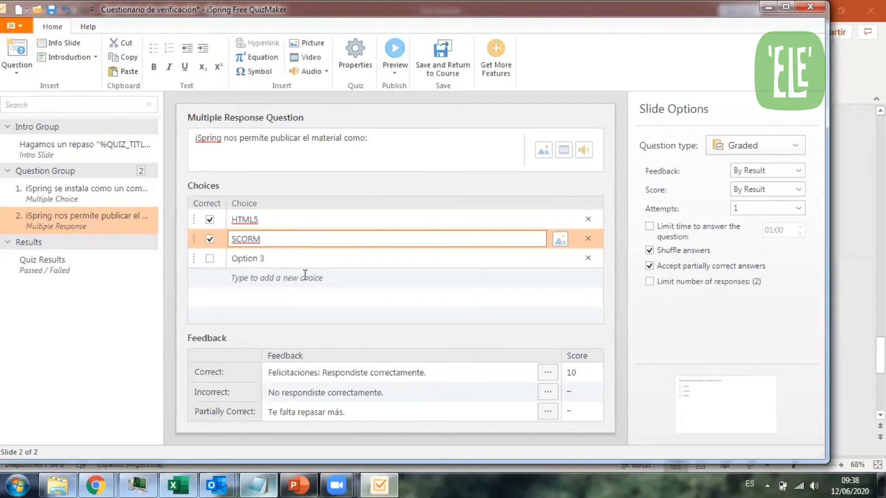
- Replace the third choice with Flash and add MP4 and IMS as the fourth and fifth choices
click(277, 258)
drag(277, 259, 218, 259)
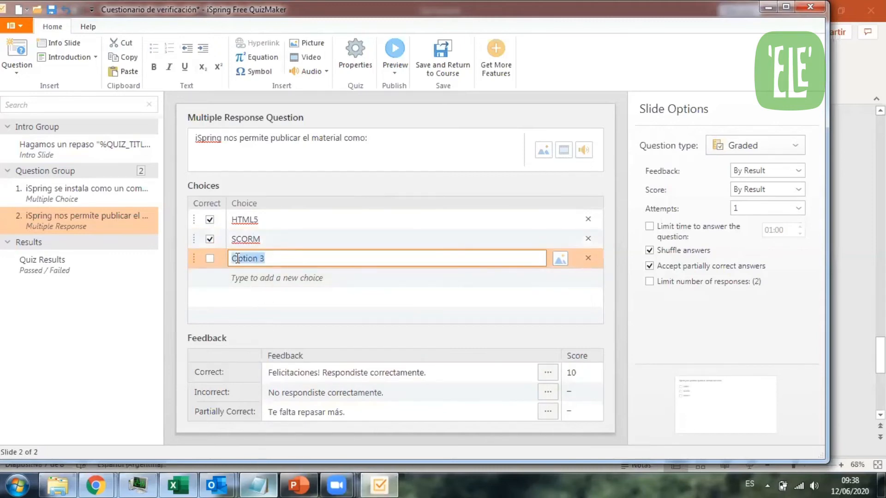
text(Flash)
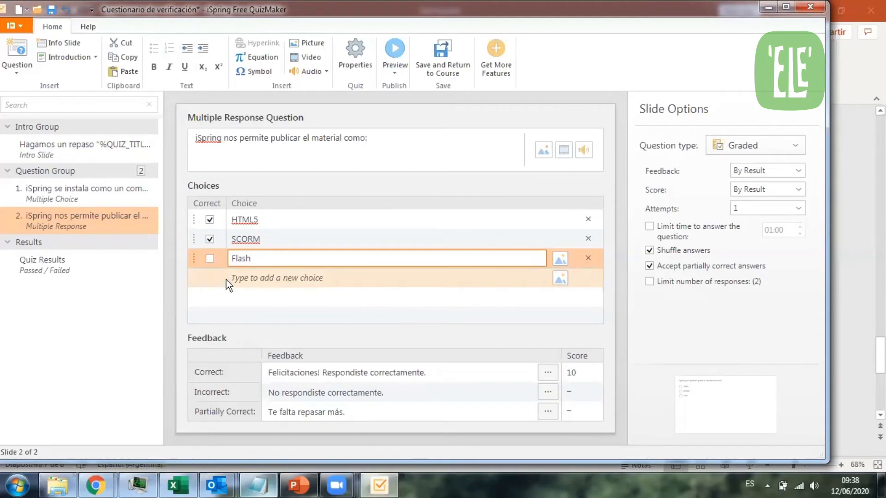
click(272, 280)
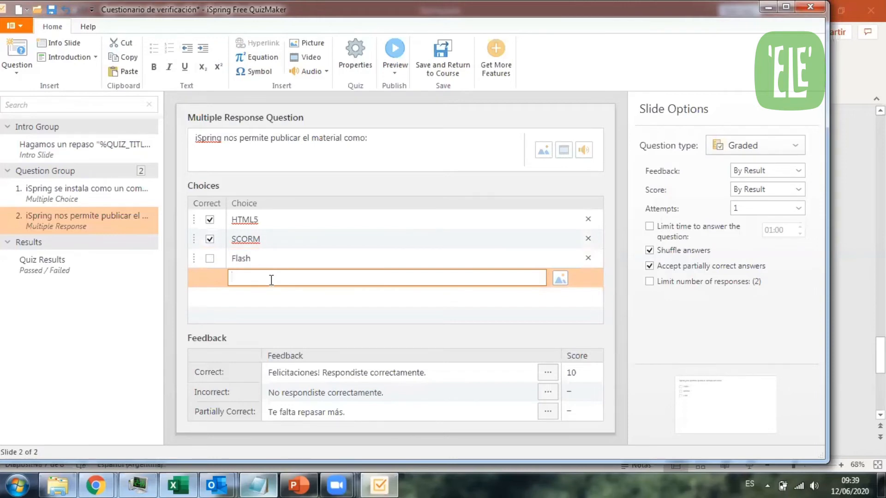
text(MP4)
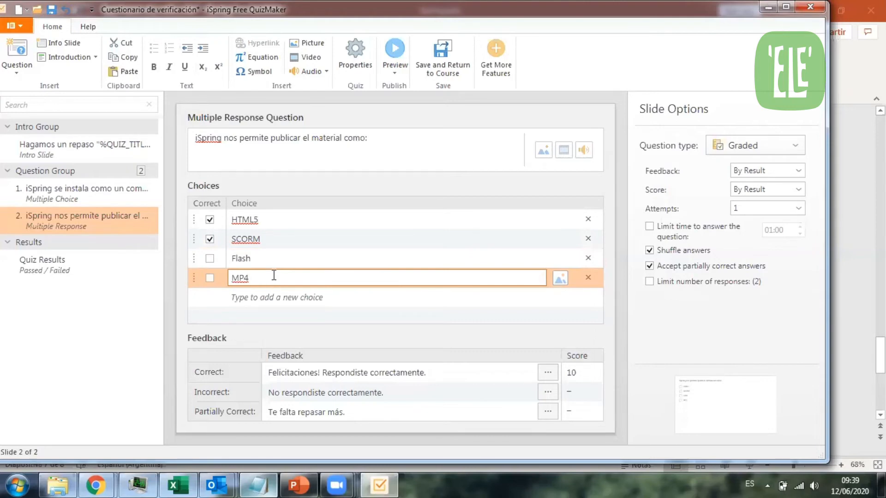
click(279, 299)
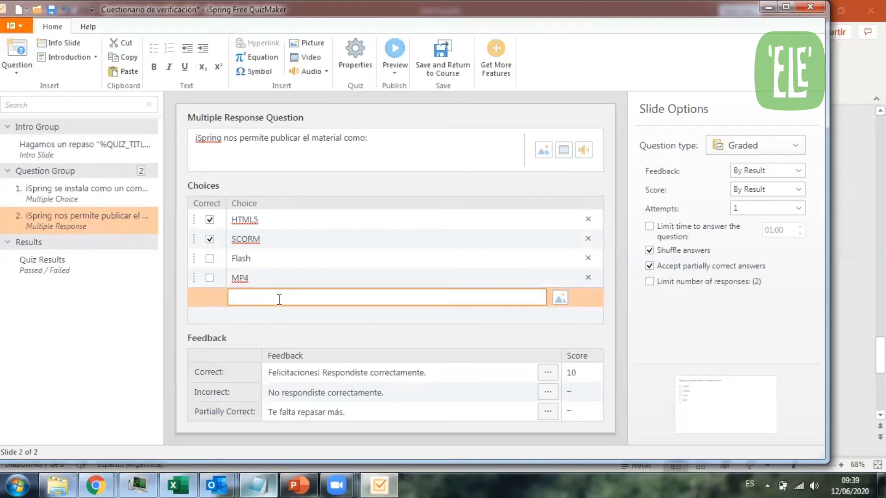
text(IMS)
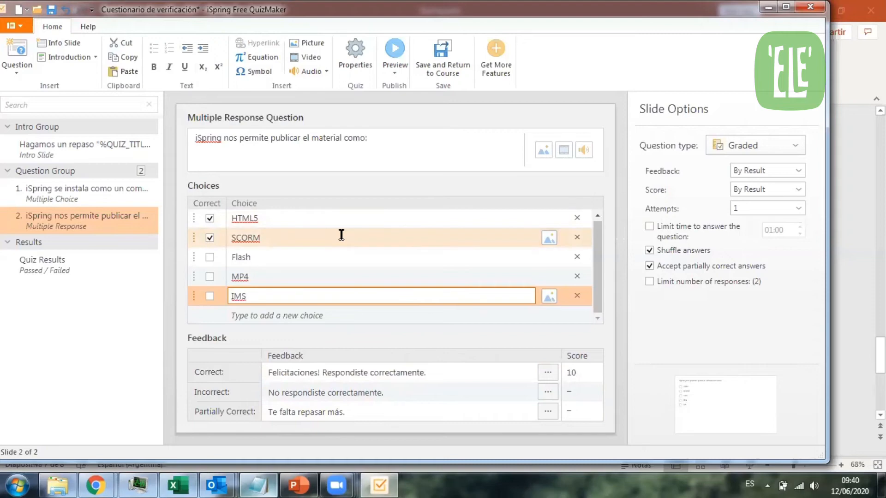
- Add a short answer question to the quiz after the multiple response question
click(16, 73)
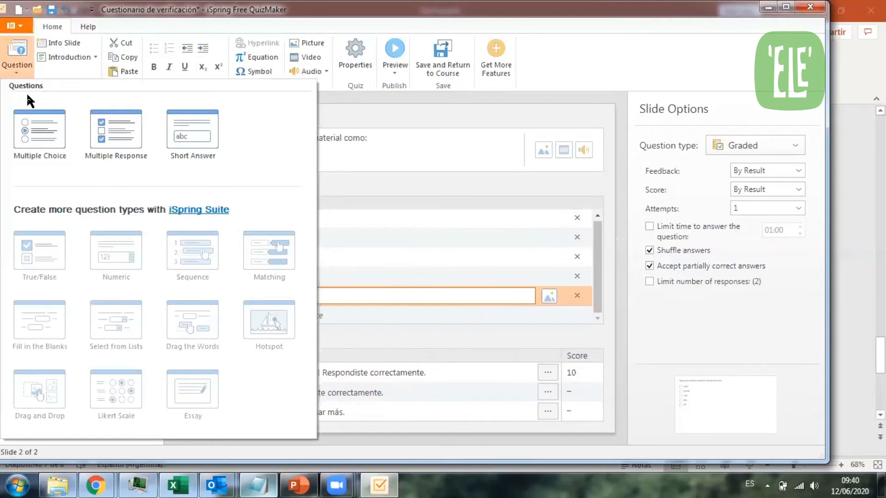
click(209, 140)
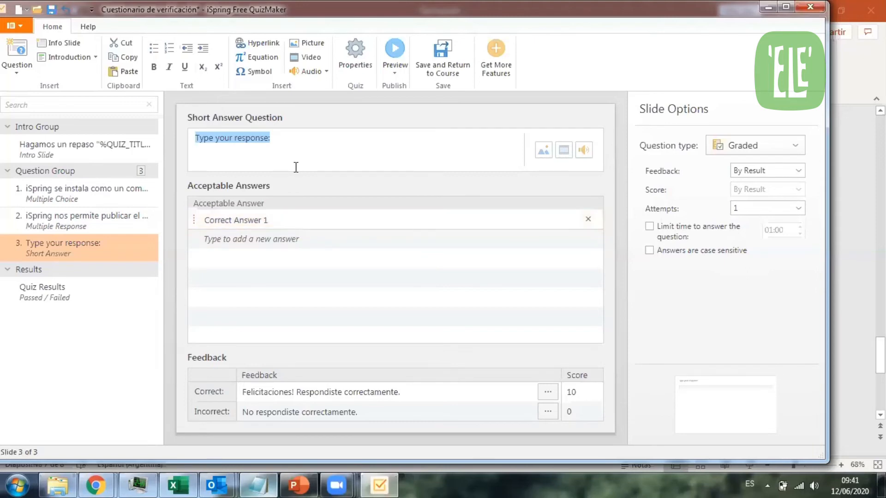
- Set the short answer question text to "iSpring nace en el año:" and replace its first acceptable answer with 2005
text(iSpr)
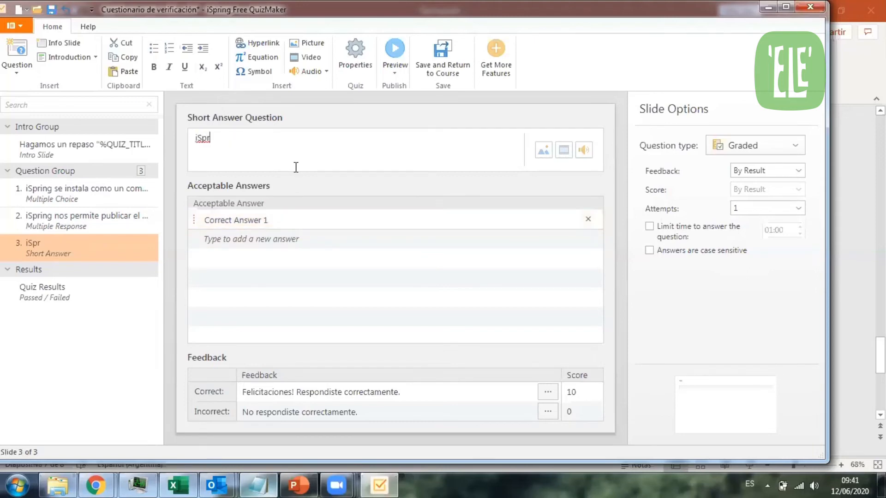
text(ing nace en el año:)
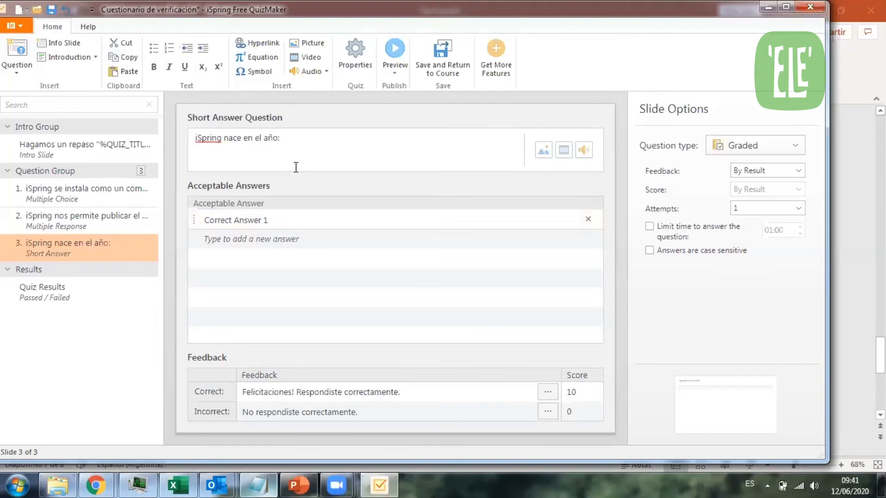
click(296, 223)
click(289, 220)
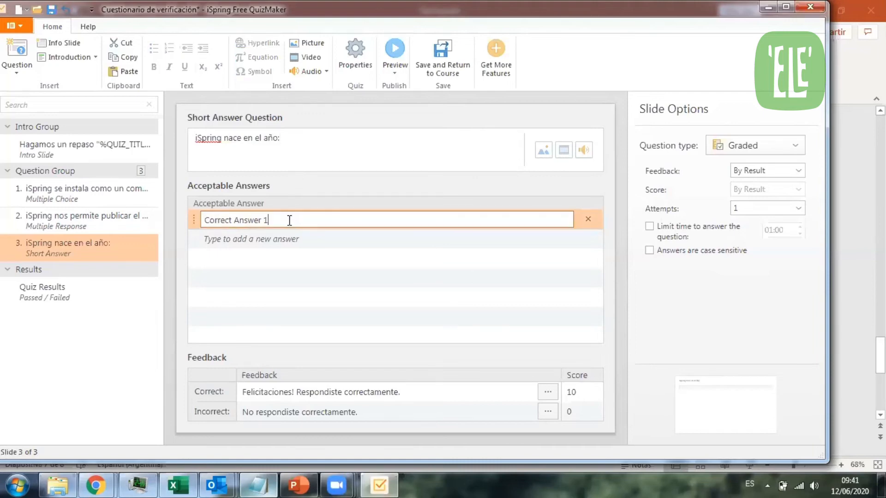
drag(278, 219, 201, 221)
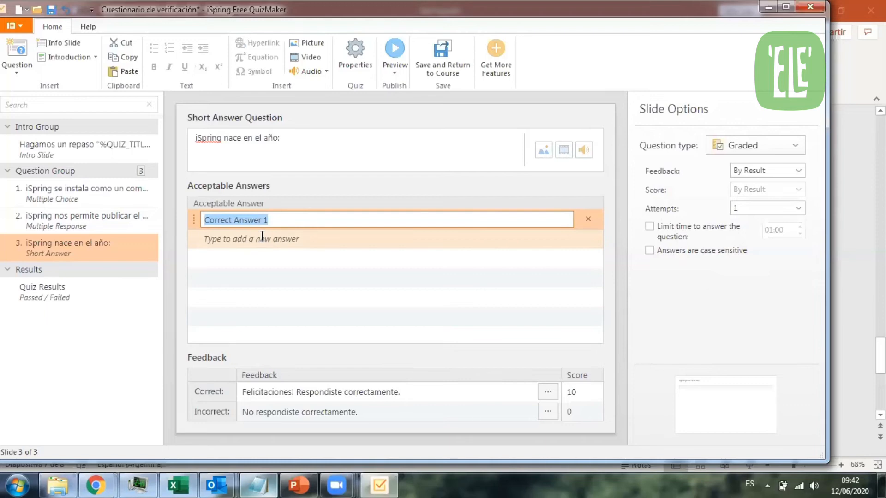
text(200)
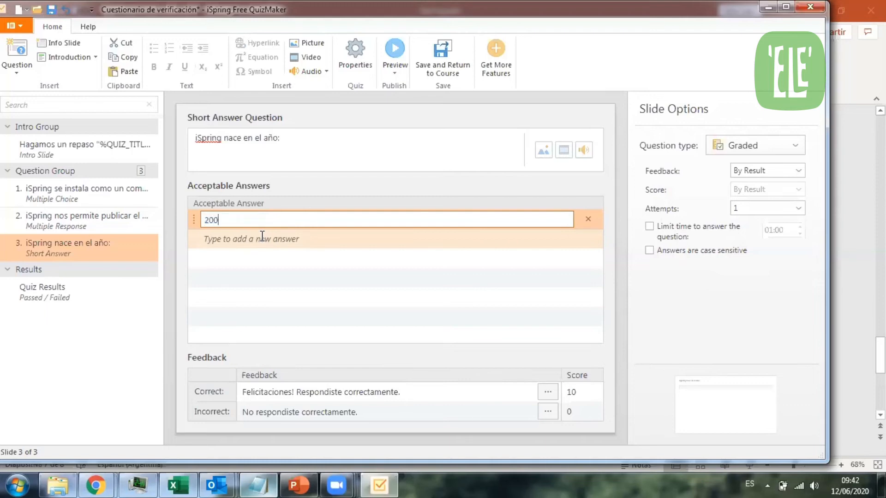
text(5)
- Try adding "biología" and "biologia" as further acceptable answers, capitalize the second one, and remove both
click(306, 238)
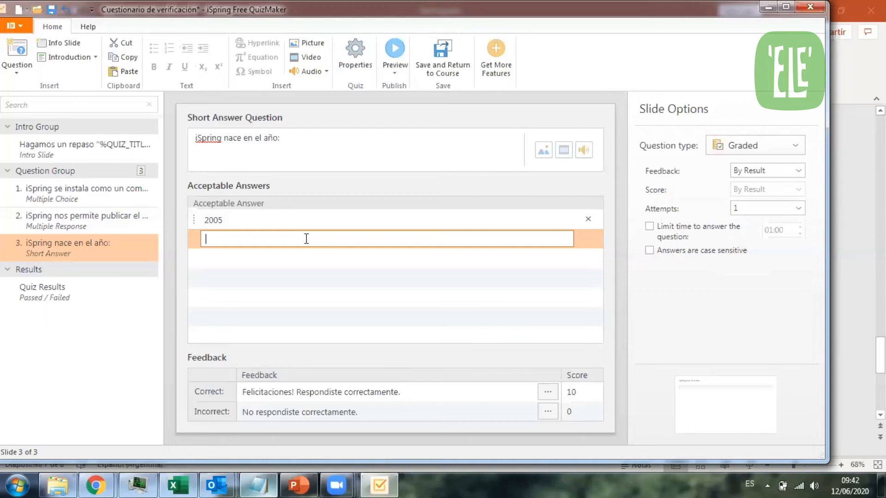
text(biología)
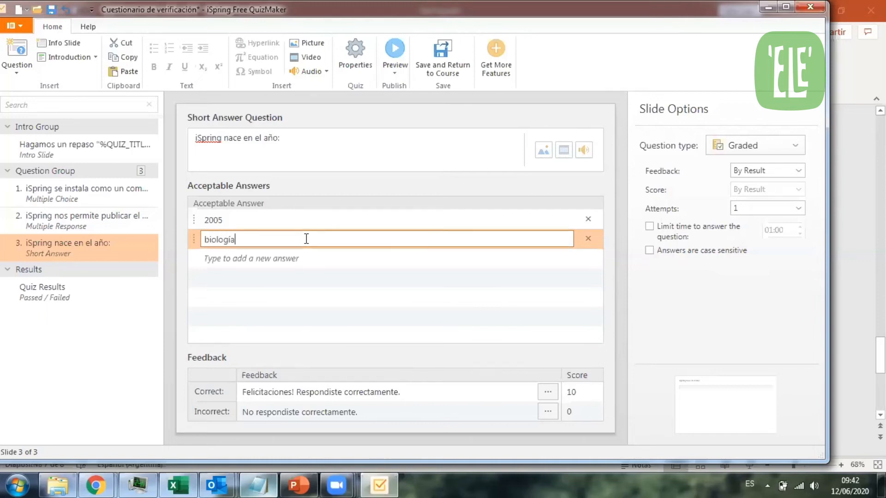
key(Return)
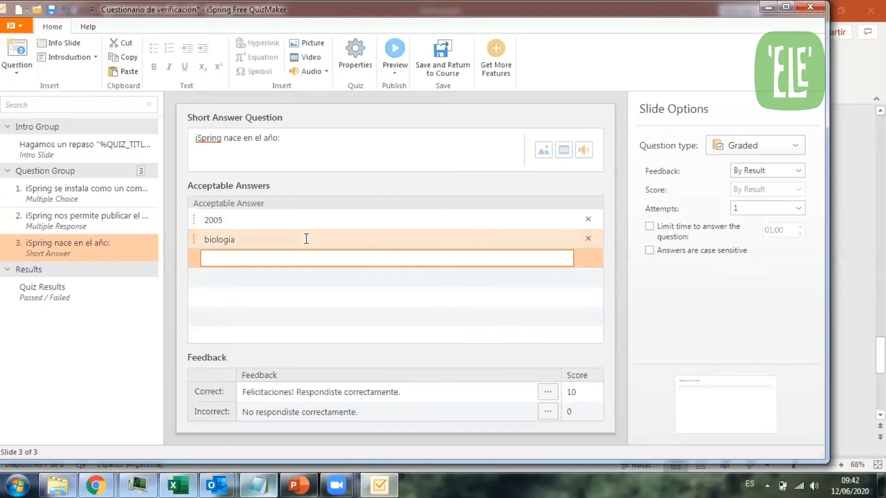
text(biologia)
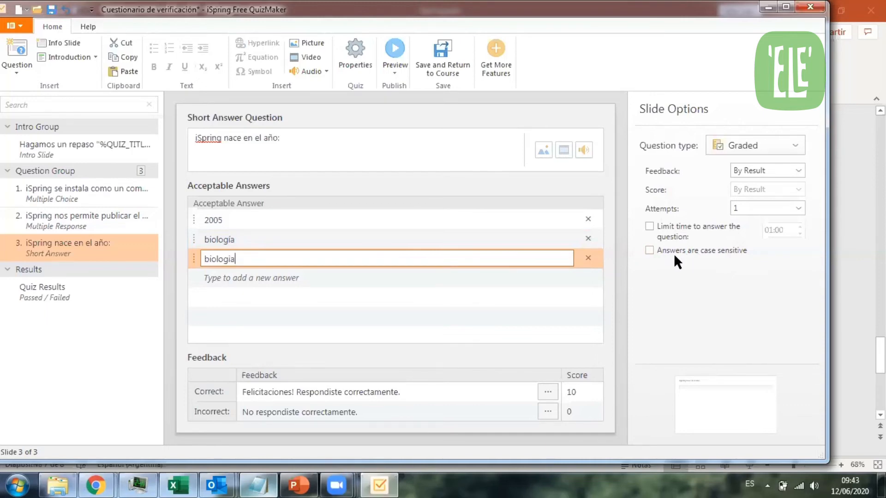
click(210, 262)
key(BackSpace)
text(B)
click(587, 258)
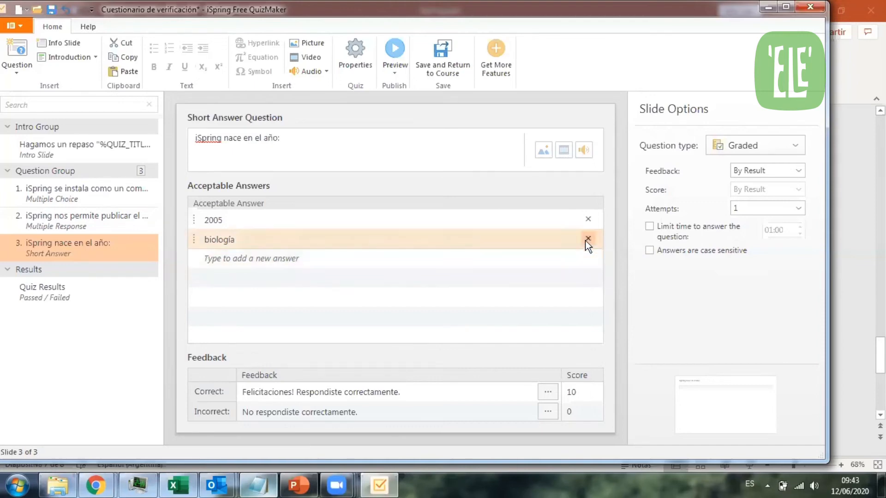
click(586, 238)
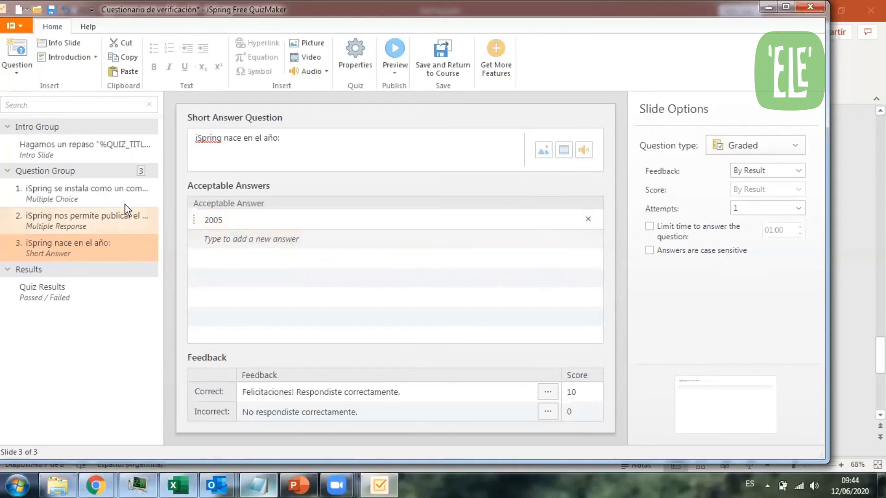
- Replace the passed message of the quiz results slide with "Muy bien, aprobaste!"
click(85, 299)
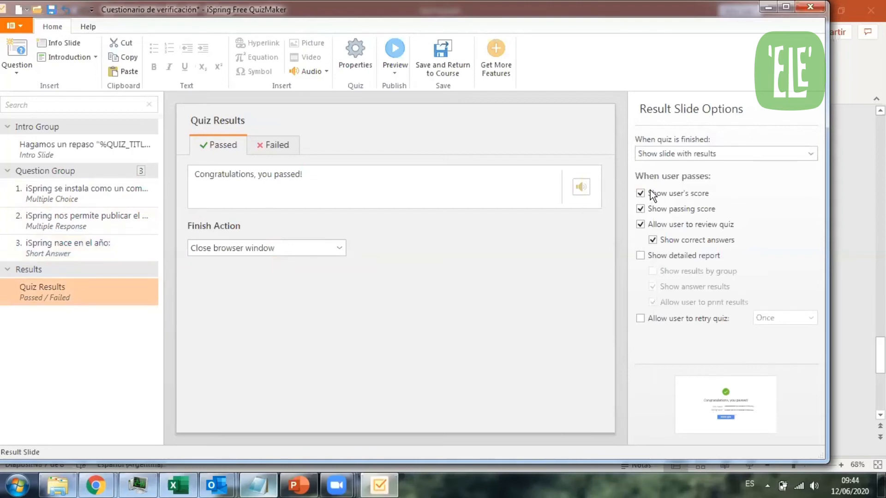
click(689, 152)
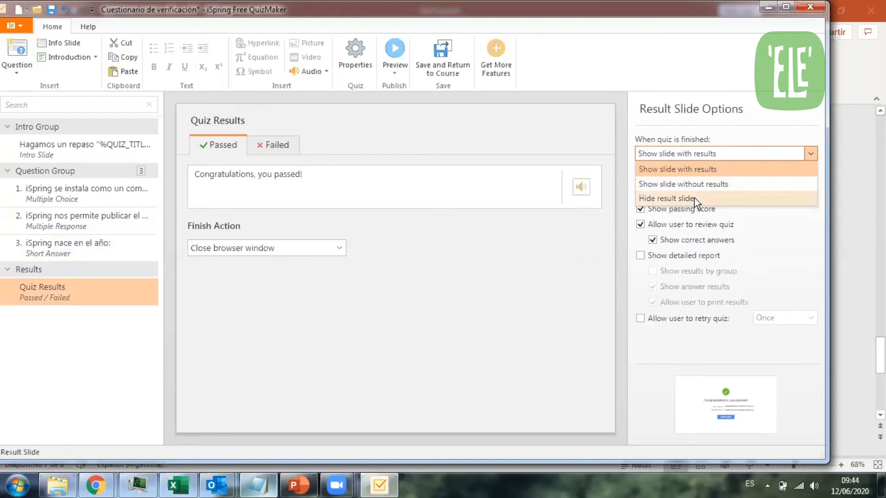
click(679, 155)
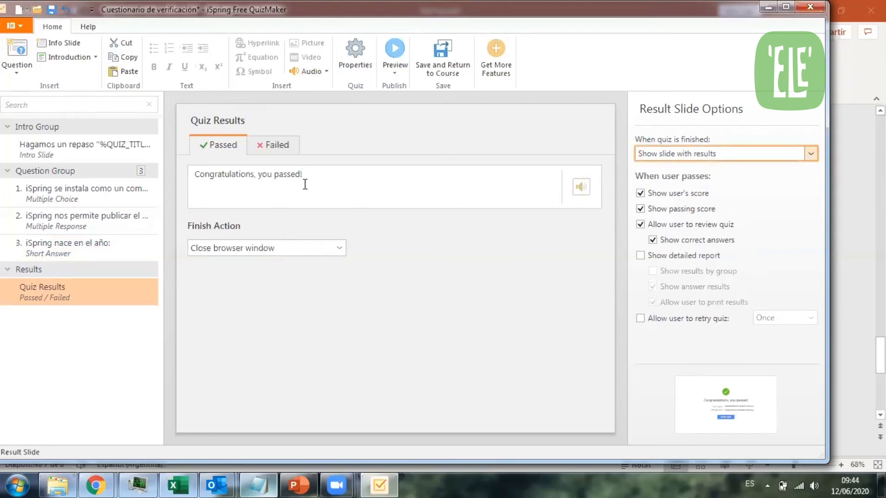
key(Tab)
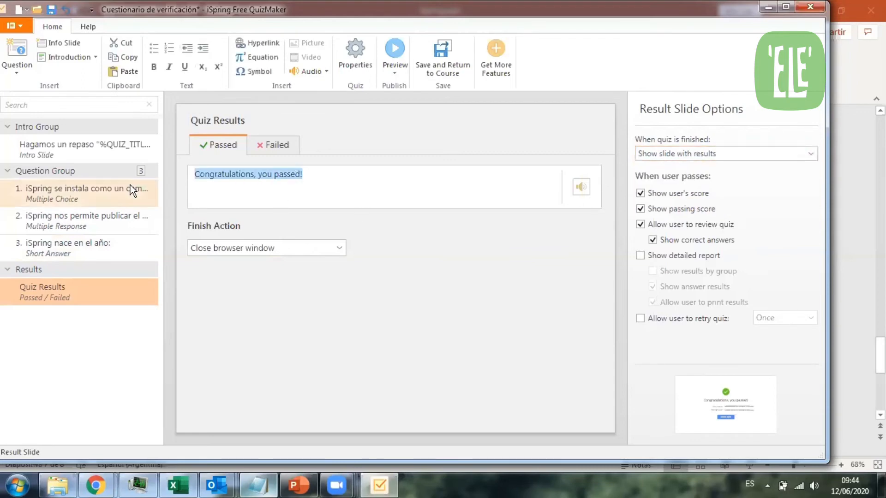
text(Feli)
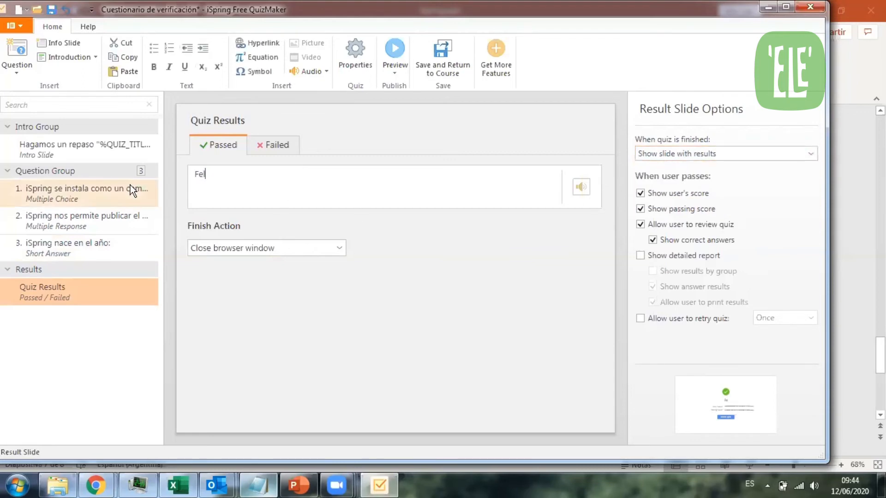
key(BackSpace)
key(BackSpace)
key(BackSpace)
key(BackSpace)
text(Muy bien, aprobaste!)
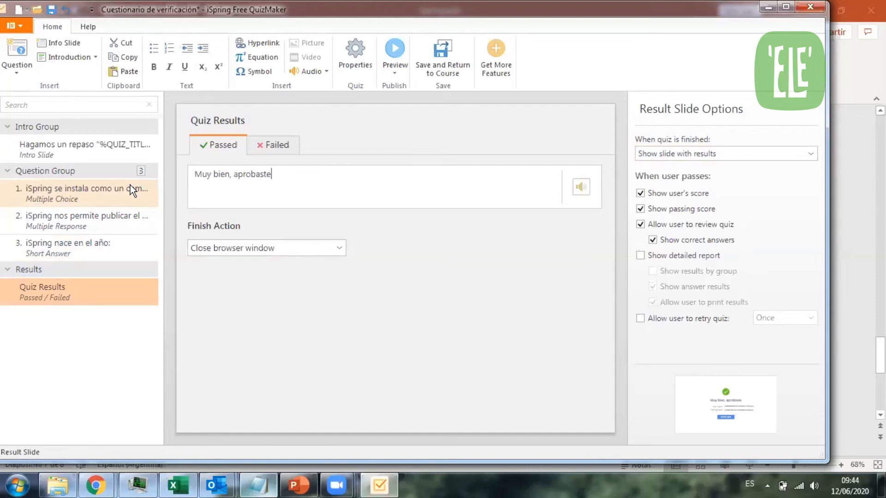
- Replace the failed message of the quiz results slide with "Lo lamento, no aprobaste."
click(276, 145)
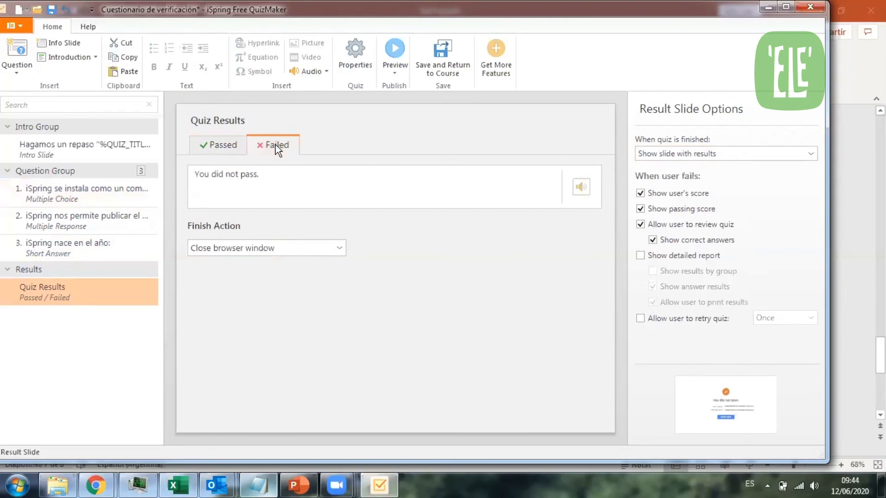
click(270, 177)
drag(269, 178, 190, 181)
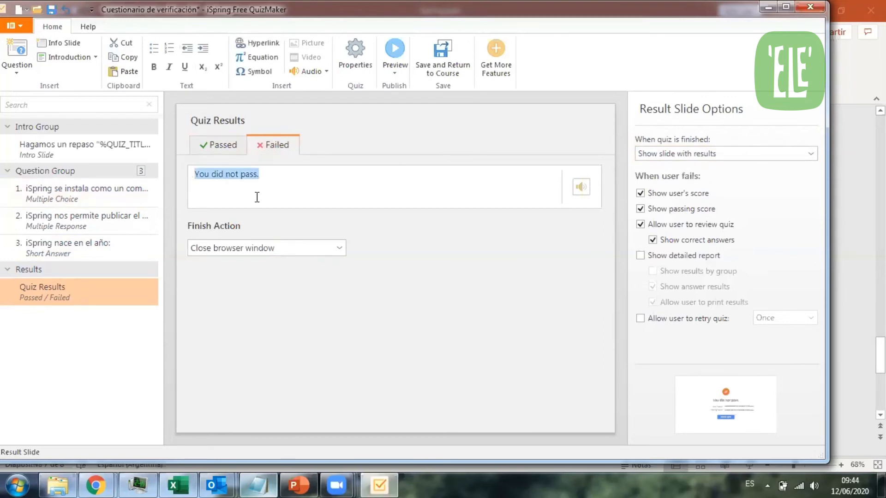
text(Lo lamento, no aprobaste.)
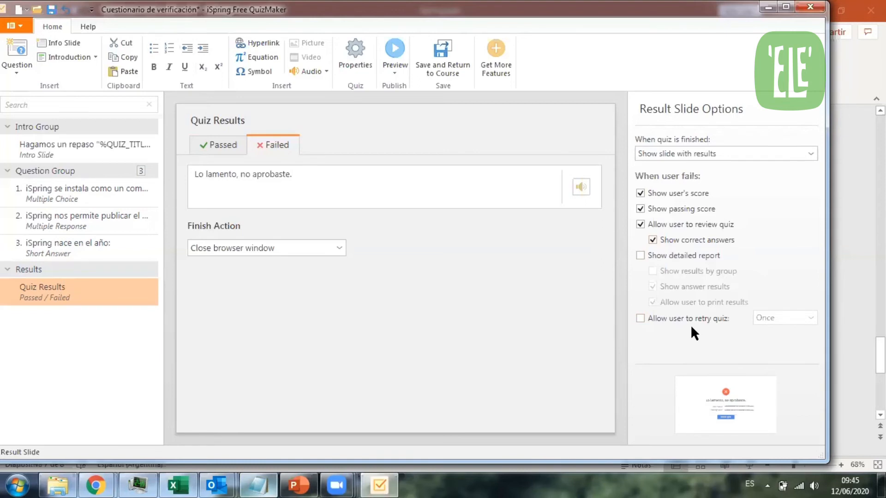
- Allow users who fail to retry the quiz, keeping the number of retries at Once
click(640, 319)
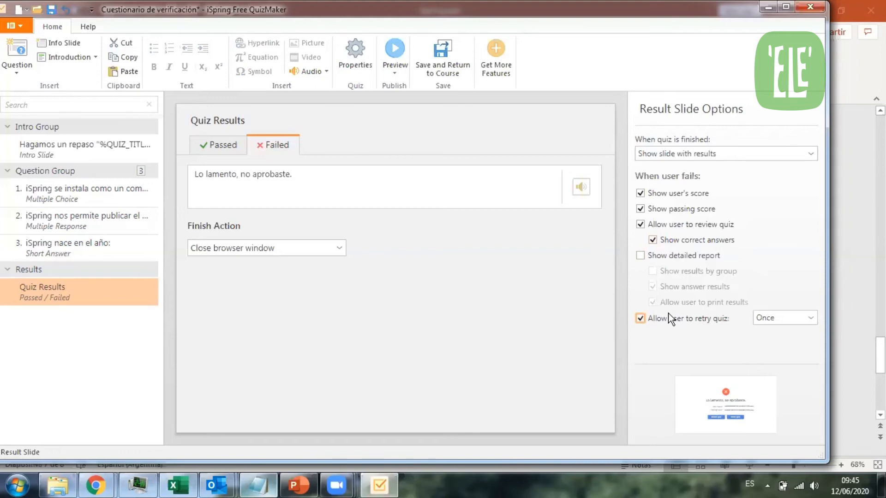
click(813, 322)
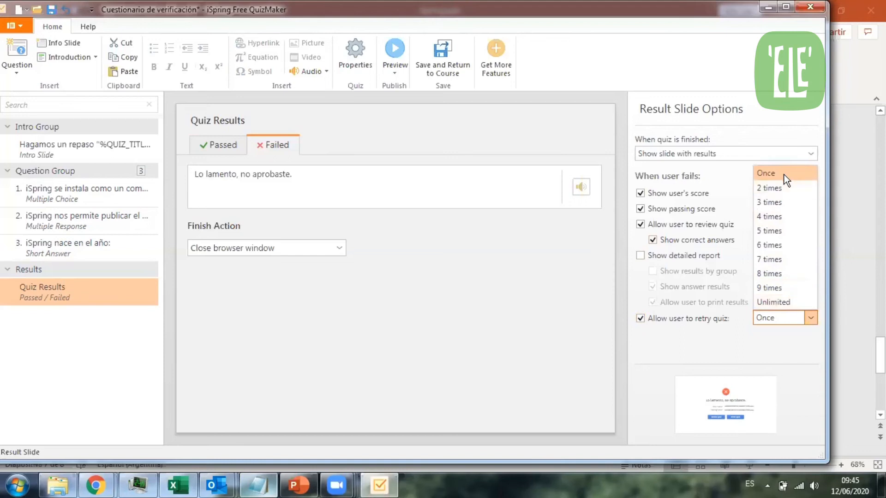
click(784, 321)
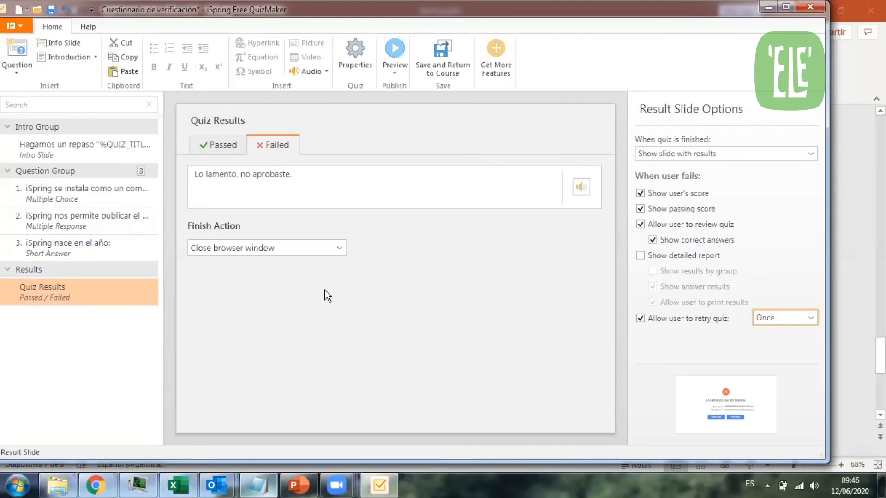
- Preview the whole quiz, start it, and submit PowerPoint as the answer to the first question
click(393, 76)
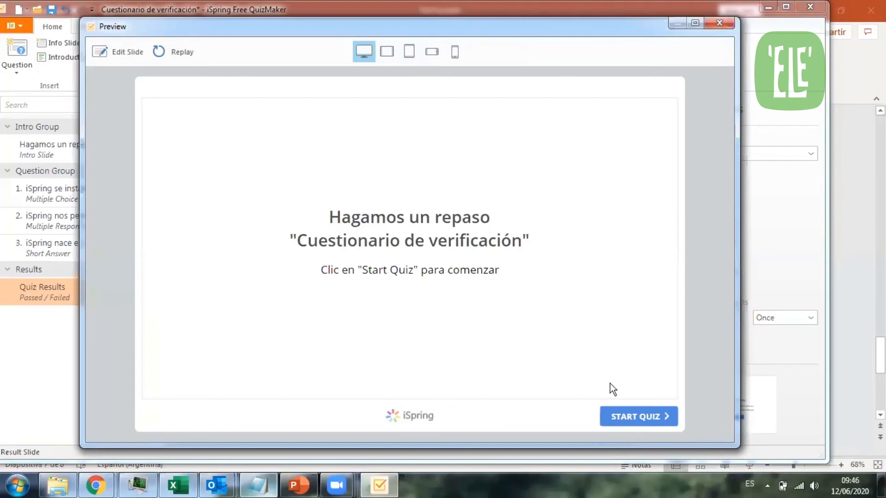
click(628, 416)
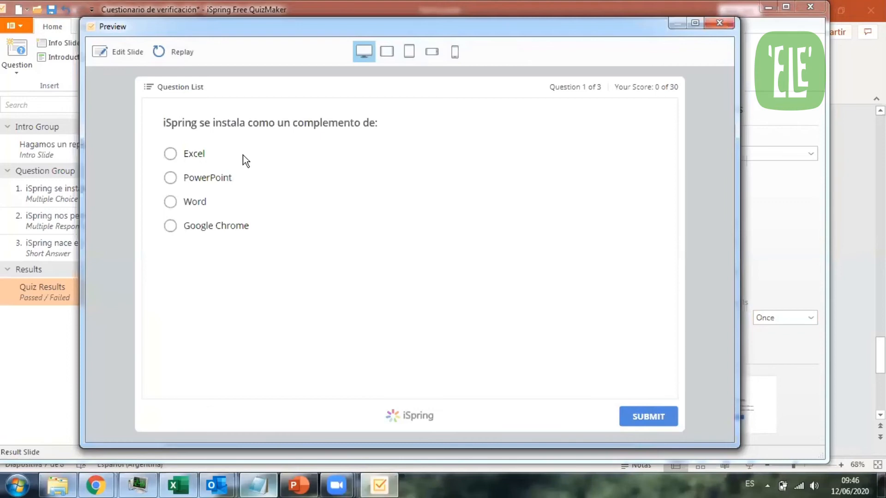
click(170, 179)
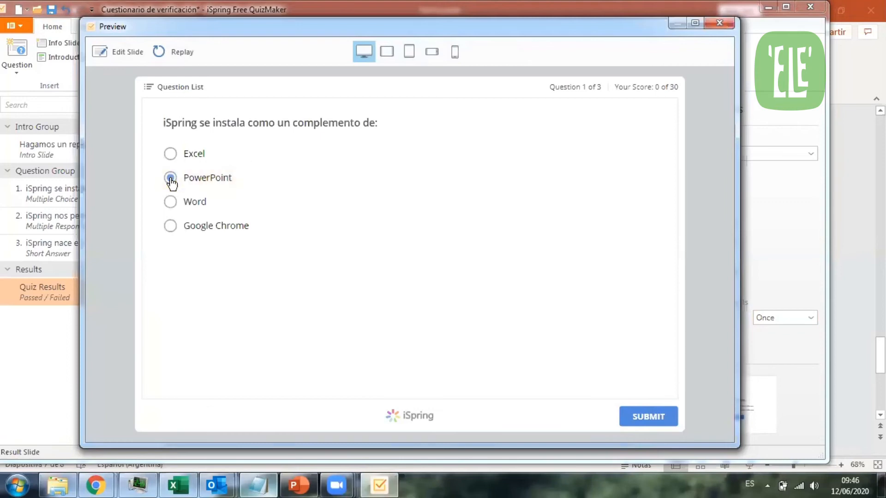
click(648, 419)
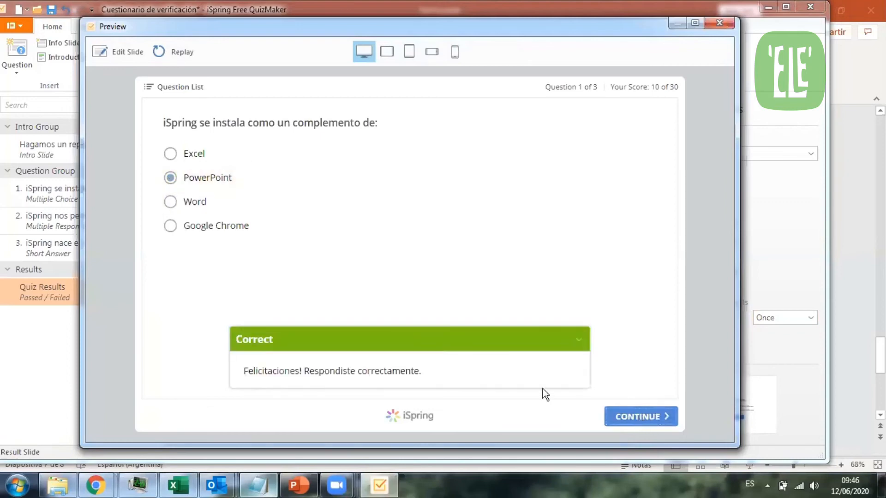
click(643, 419)
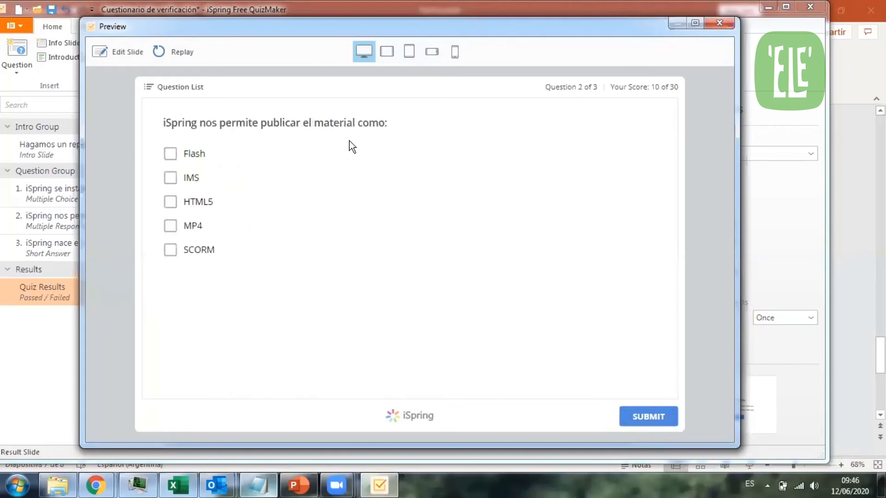
- Submit only HTML5 for the second question and 2020 for the third, and view the quiz results
click(170, 206)
click(646, 416)
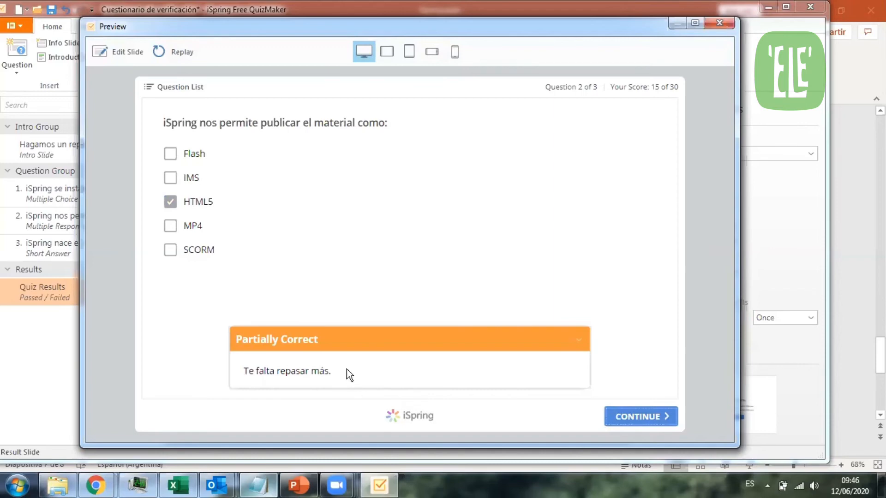
click(630, 411)
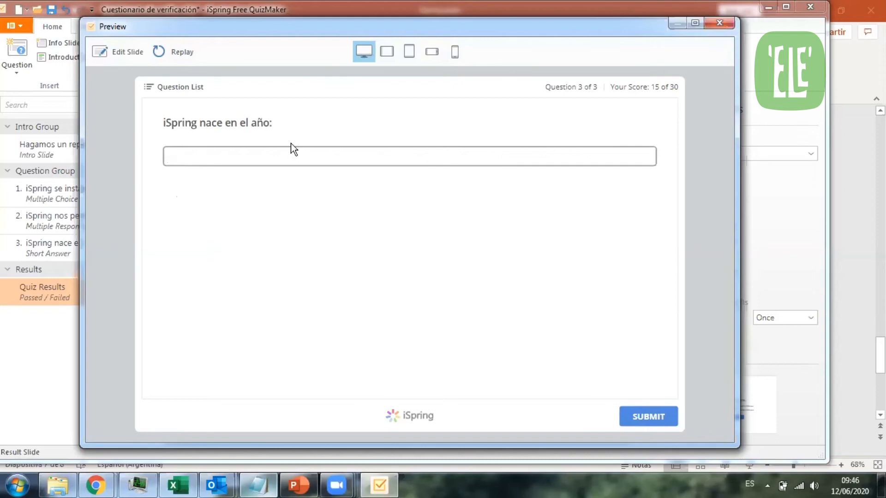
text(2020)
click(650, 420)
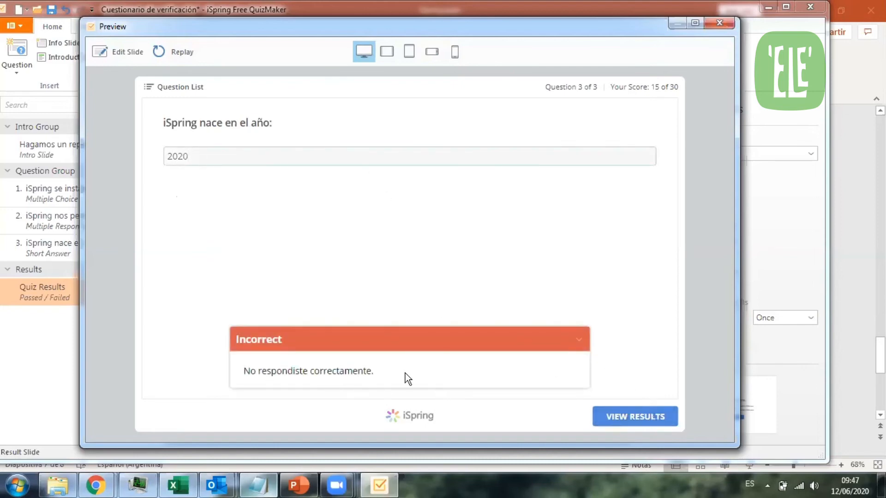
click(631, 419)
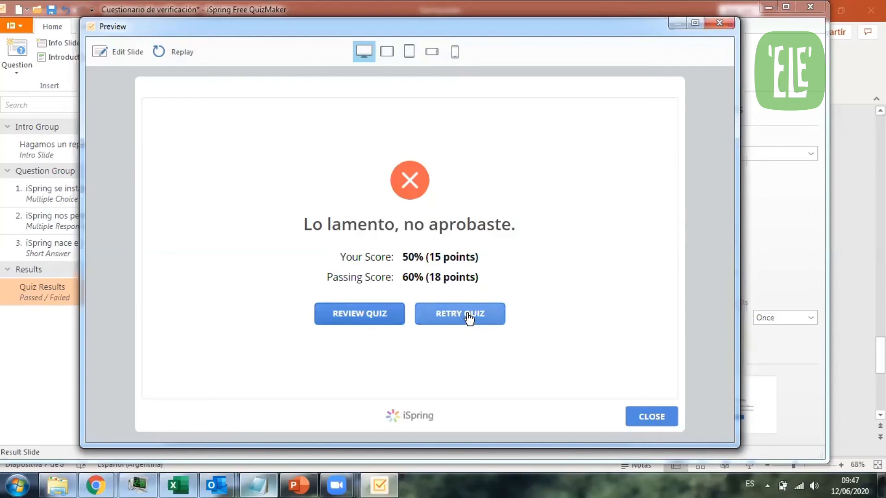
- Review the submitted answers and their feedback from the first question through the third
click(357, 322)
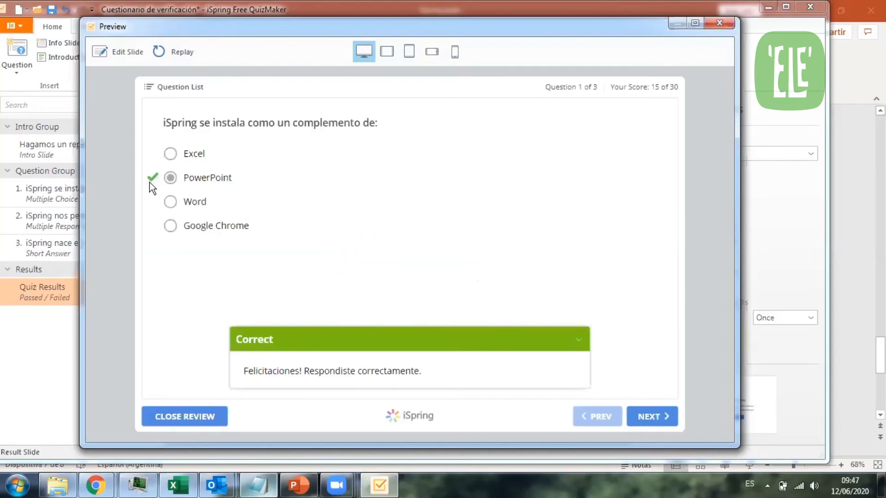
click(663, 417)
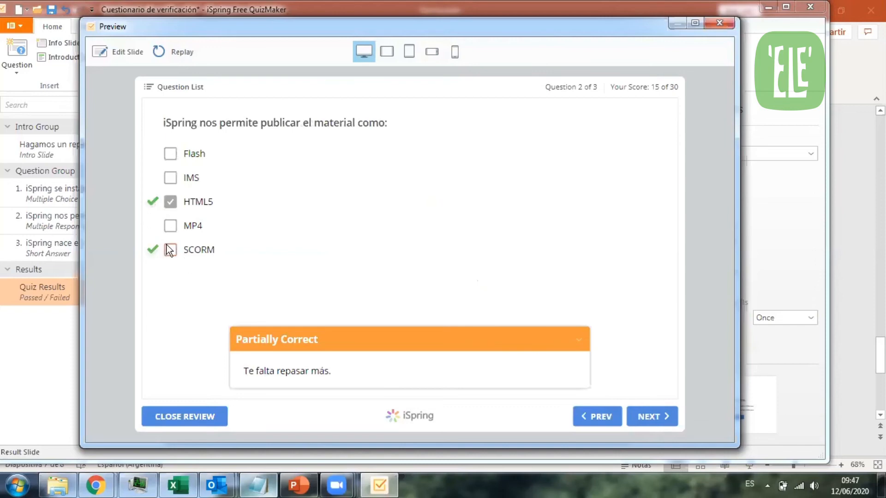
click(652, 417)
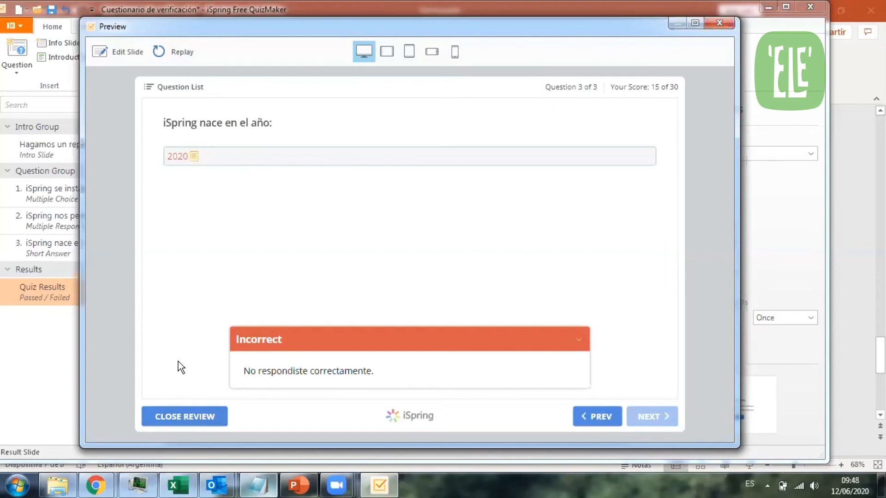
- Close the answer review and quiz preview, save the quiz back to the course, and save the presentation
click(185, 422)
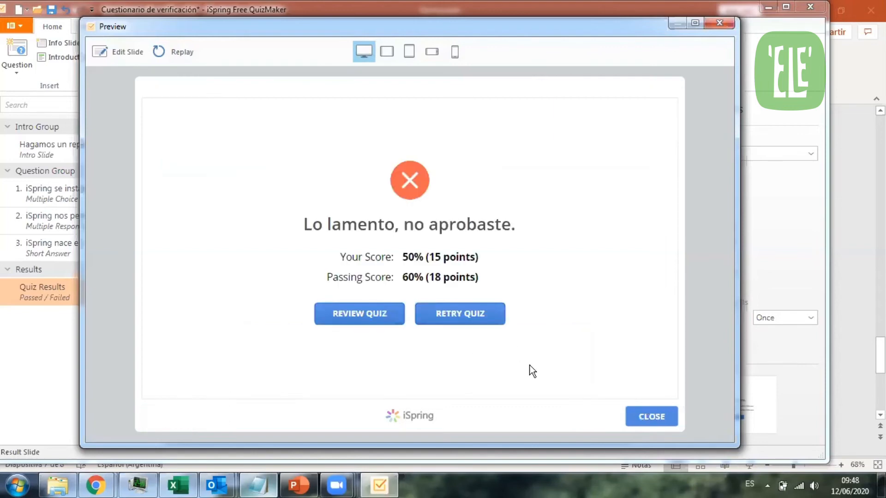
click(645, 419)
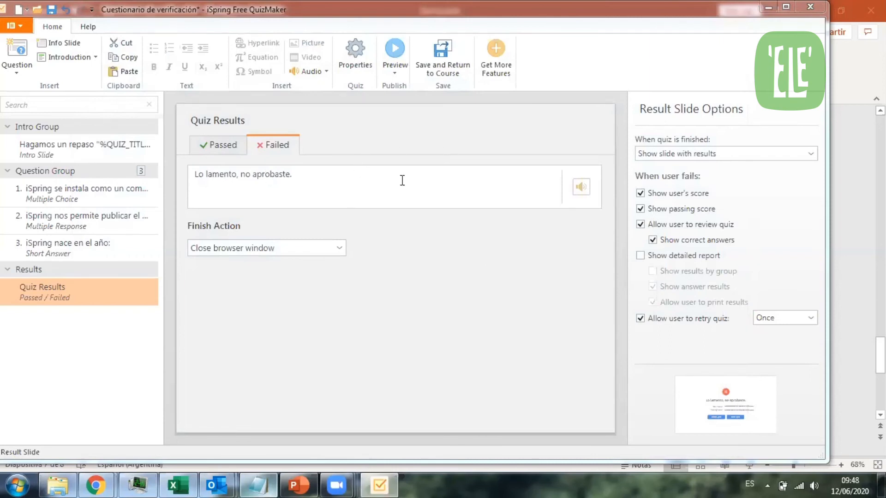
click(443, 70)
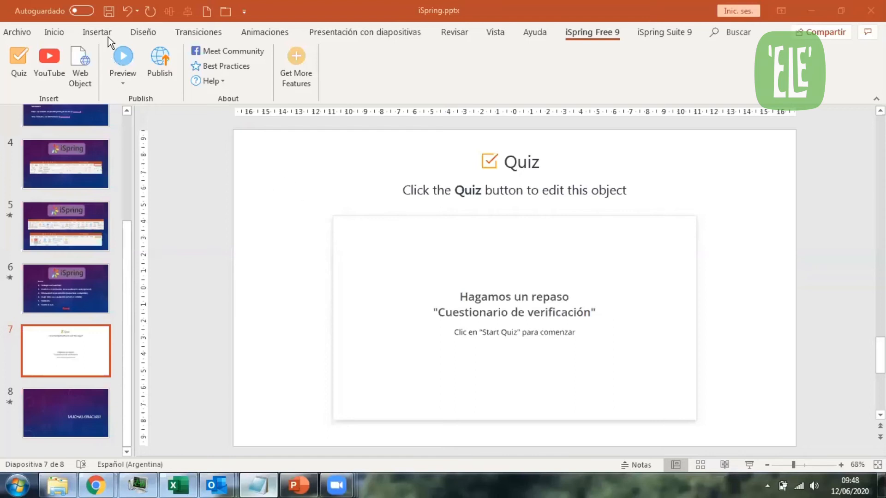
click(108, 10)
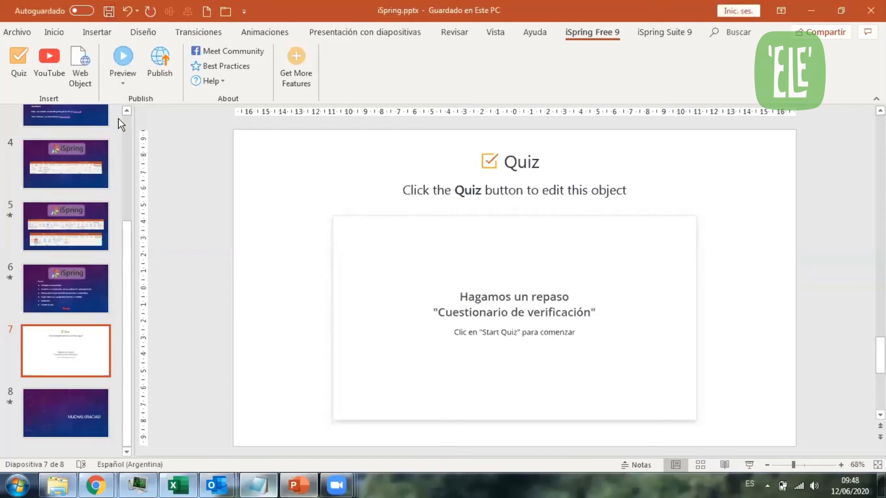
- Preview the whole presentation and advance through its slides to the "Cuestionario de verificación" intro slide
click(125, 82)
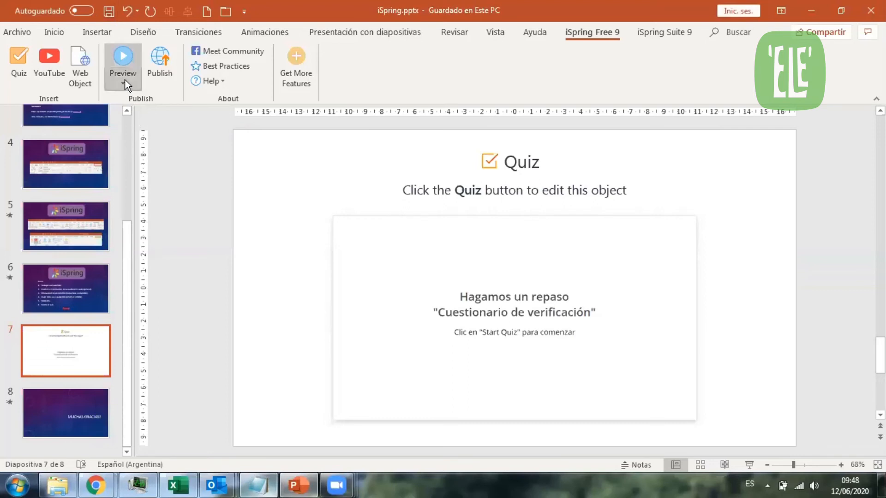
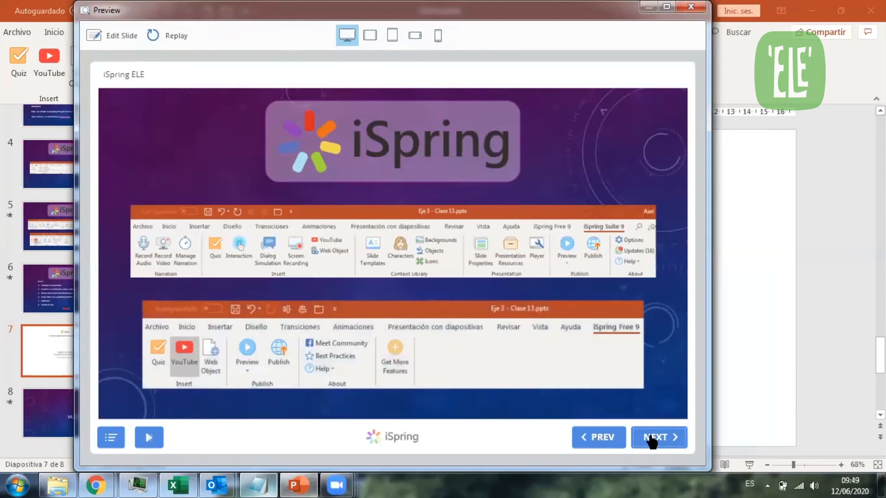
click(651, 440)
click(652, 441)
click(651, 440)
click(652, 441)
click(652, 441)
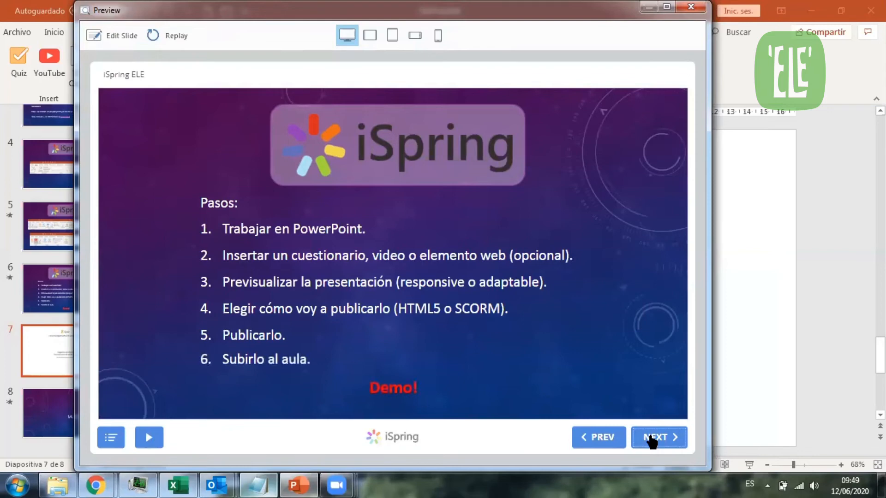
click(651, 441)
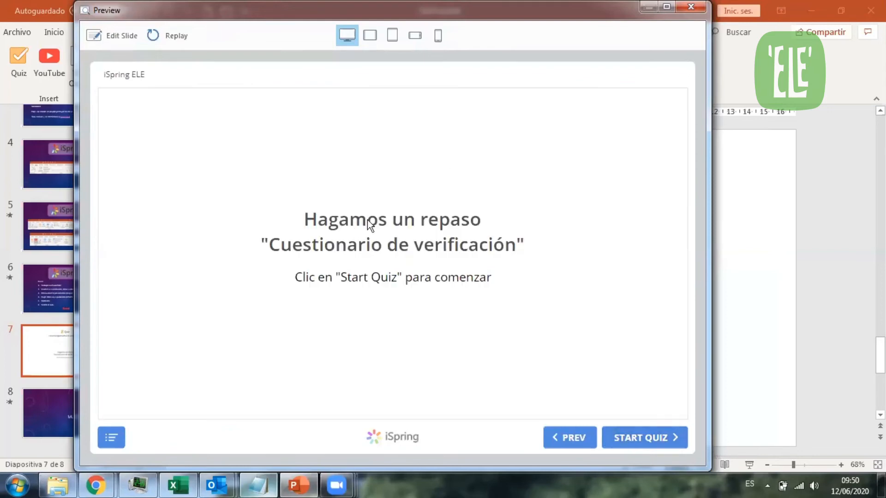
- Start the quiz in the presentation preview, submit PowerPoint for the first question, and continue to the second
click(654, 439)
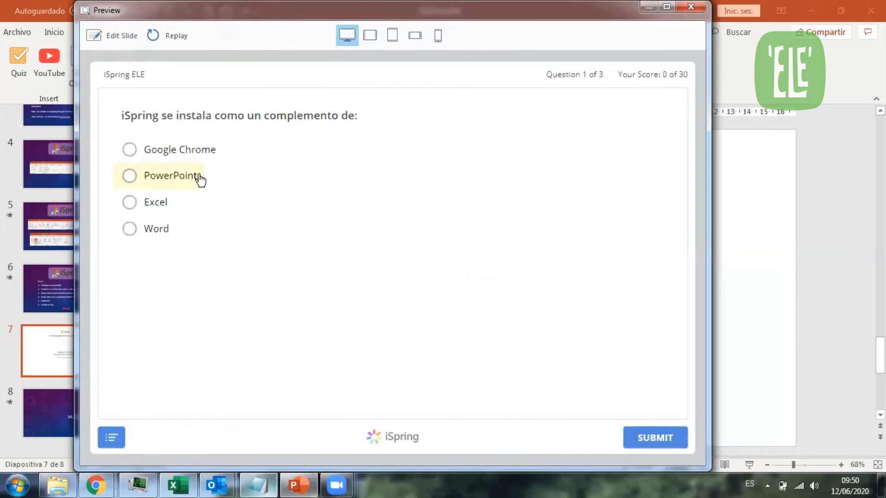
click(175, 180)
click(648, 438)
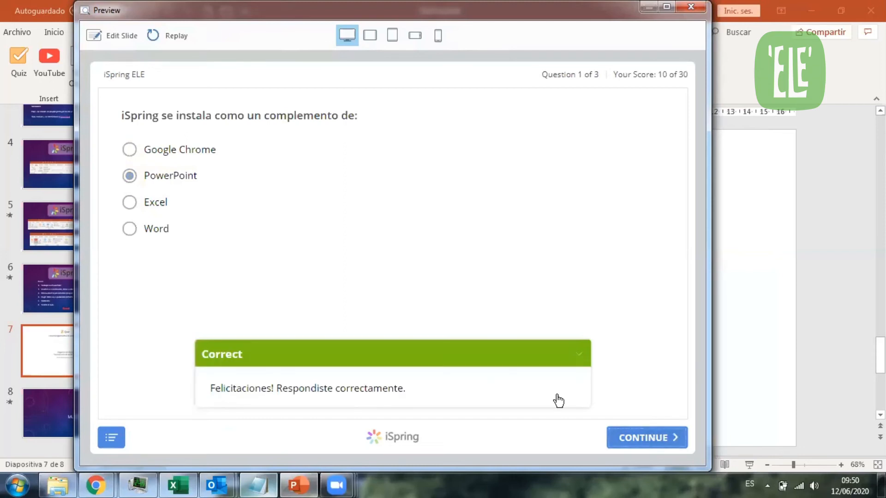
click(650, 439)
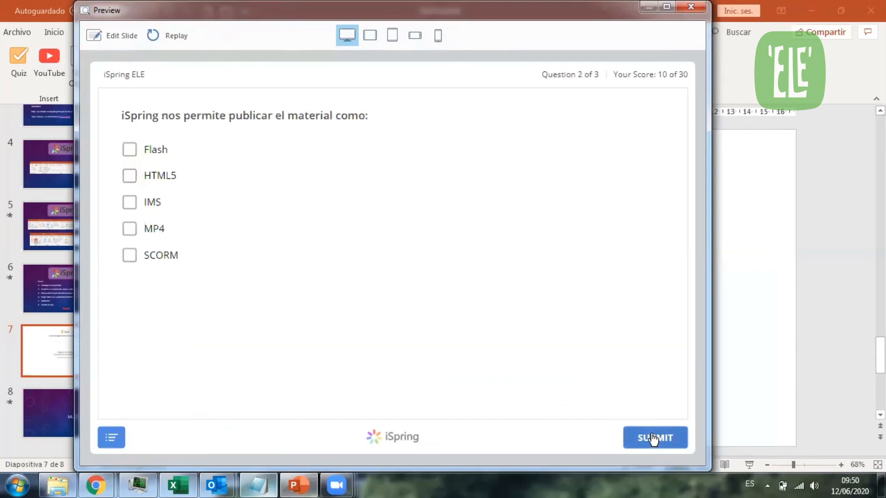
- Submit HTML5 and SCORM for the second question and 2005 for the third, and view the quiz results
click(160, 180)
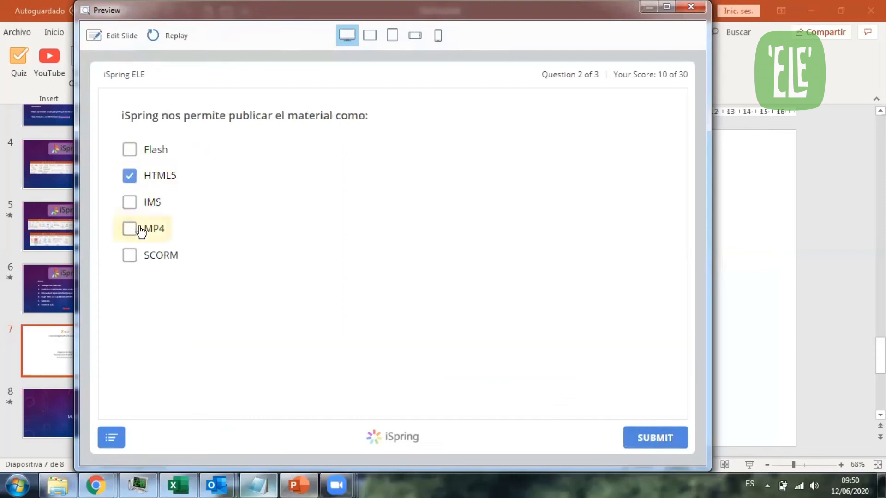
click(129, 256)
click(650, 438)
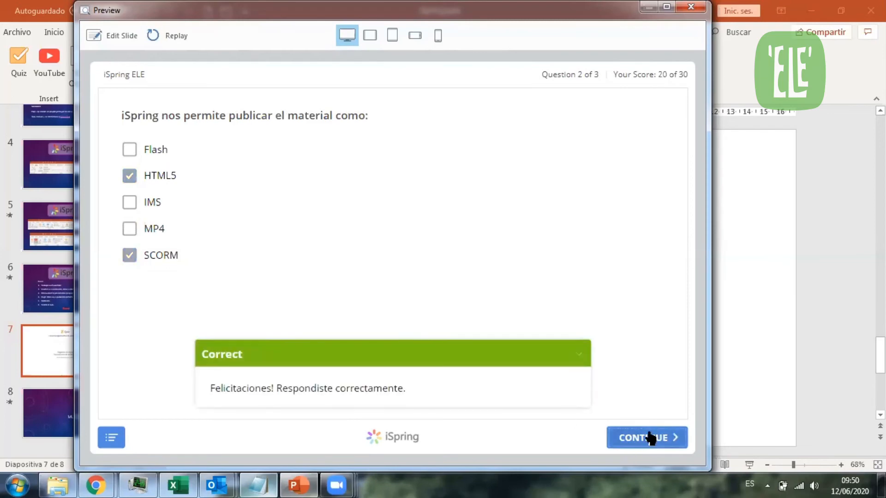
click(658, 439)
click(269, 157)
text(2005)
click(654, 445)
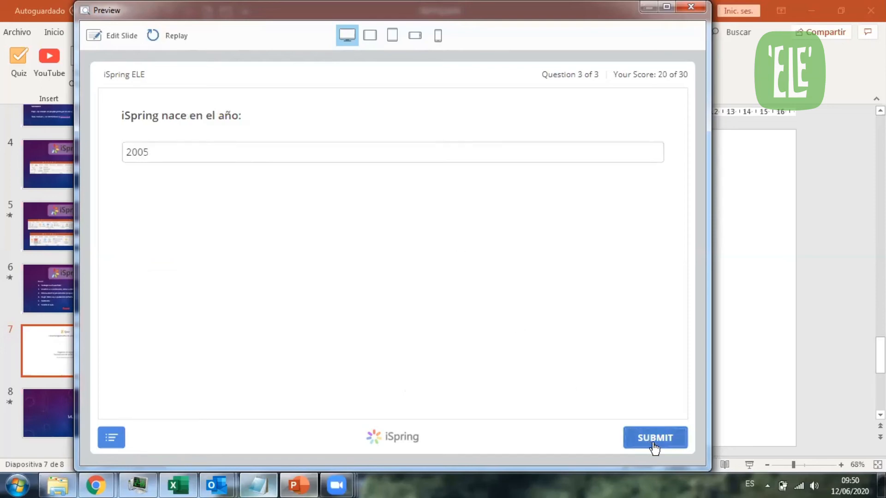
click(645, 440)
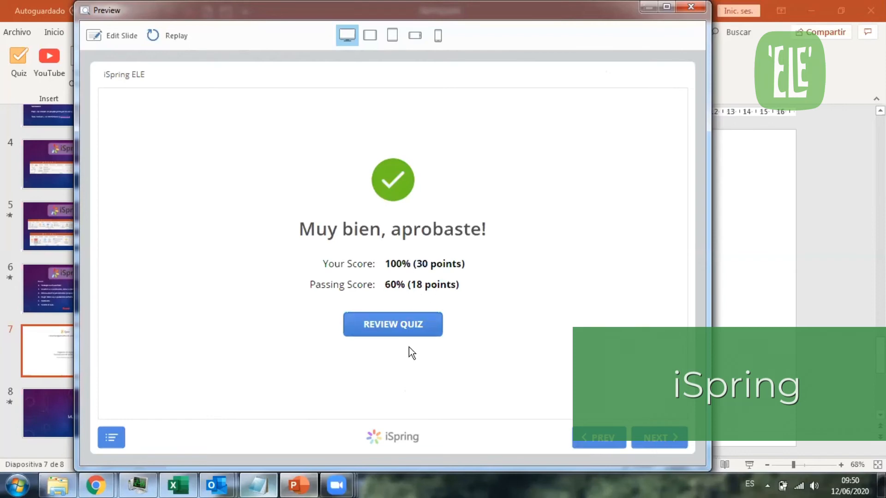
- Review the submitted answers to all three questions and return to the quiz results
click(398, 326)
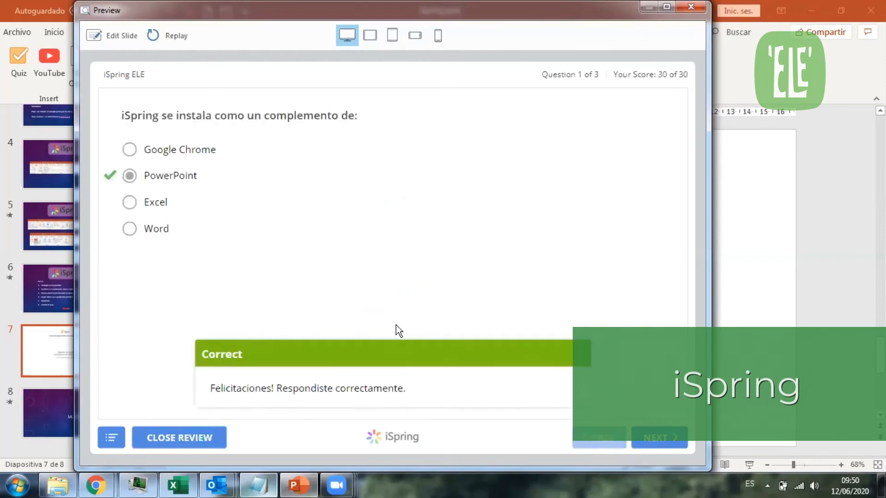
click(660, 439)
click(659, 438)
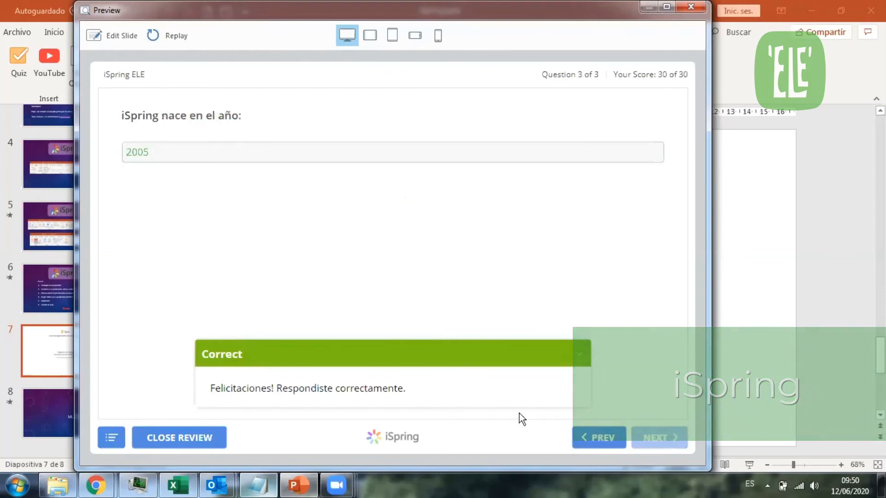
click(193, 442)
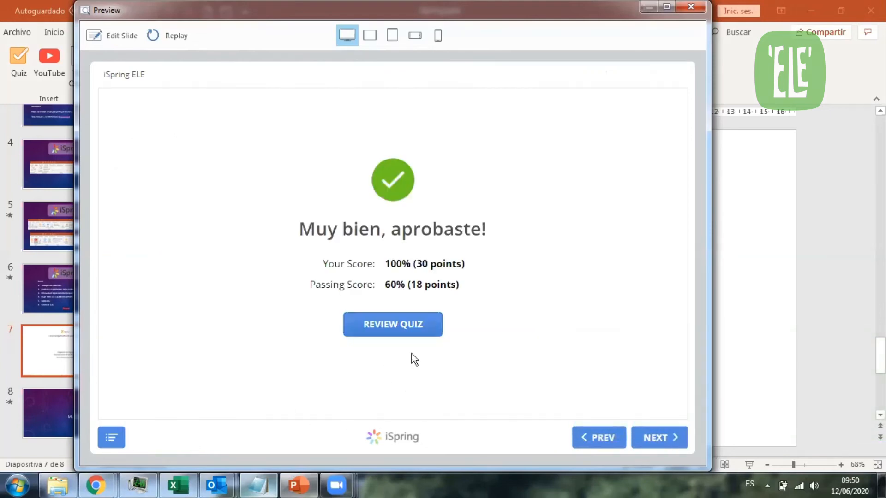
- Advance past the quiz results to the closing "MUCHAS GRACIAS!" slide and close the presentation preview
click(652, 437)
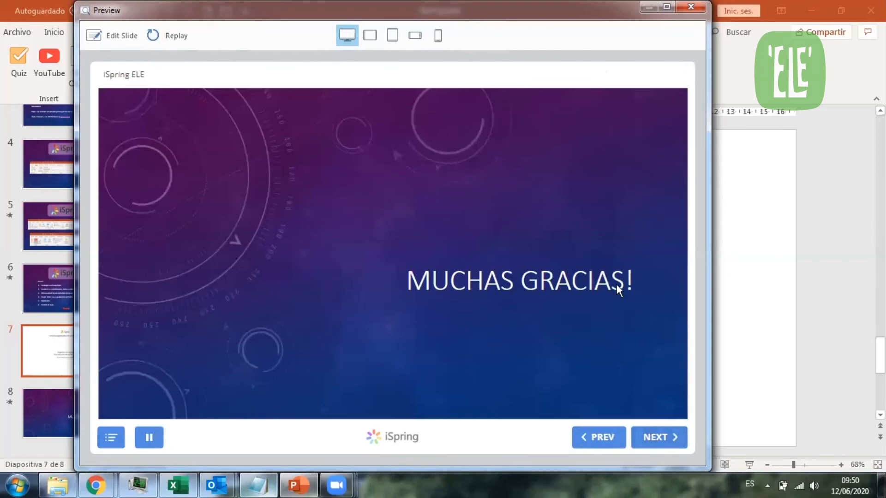
click(665, 440)
click(691, 7)
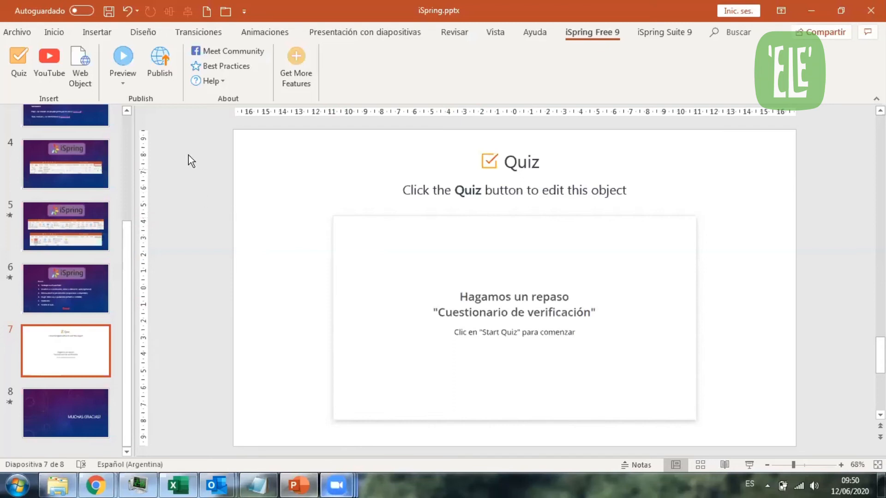
- Open the publishing settings, check the LMS profile option SCORM 1.2, and choose publishing to My Computer
click(159, 61)
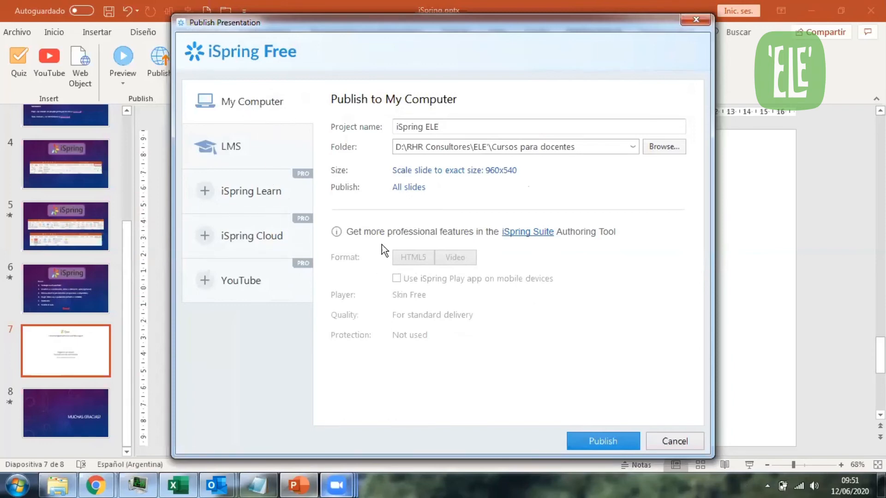
click(251, 149)
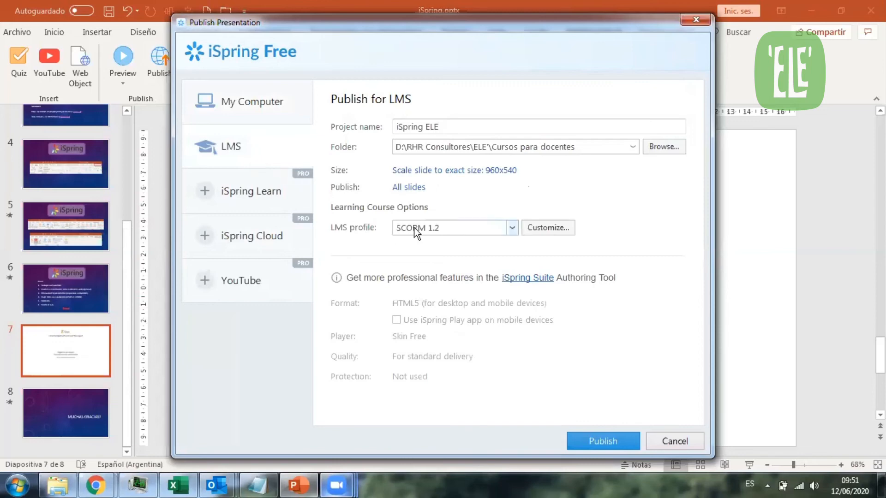
click(444, 231)
click(445, 231)
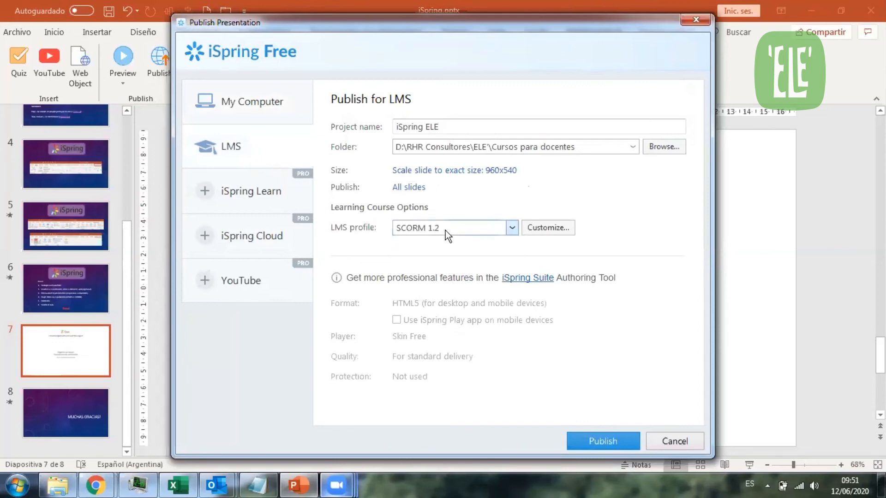
click(261, 112)
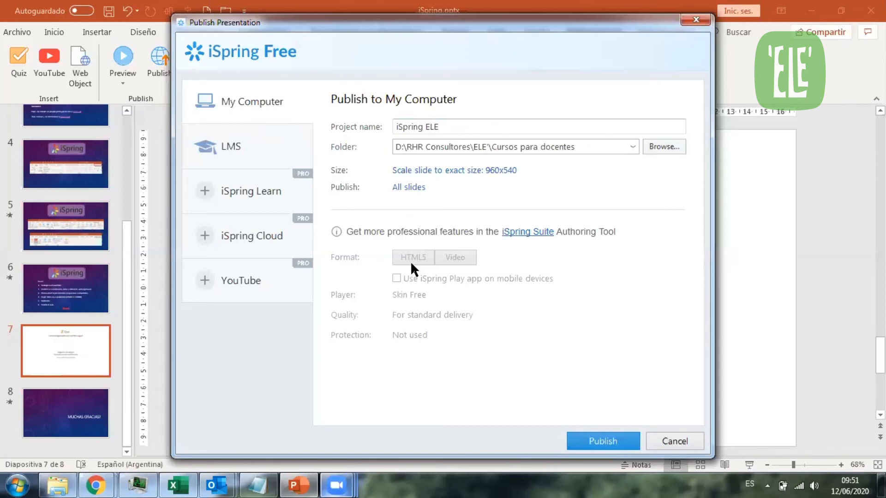
- Shorten the output folder path to D:\RHR Consultores\ELE'\ and publish the course to the computer
click(633, 147)
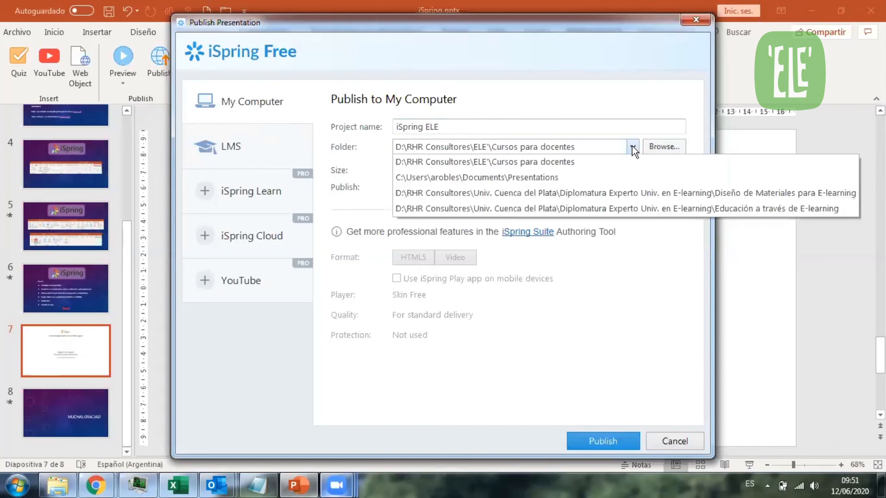
click(574, 145)
key(BackSpace)
key(BackSpace)
key(BackSpace)
key(BackSpace)
key(BackSpace)
key(BackSpace)
key(BackSpace)
key(BackSpace)
key(BackSpace)
key(BackSpace)
key(BackSpace)
key(BackSpace)
key(BackSpace)
key(BackSpace)
key(BackSpace)
key(BackSpace)
key(BackSpace)
key(BackSpace)
key(BackSpace)
key(BackSpace)
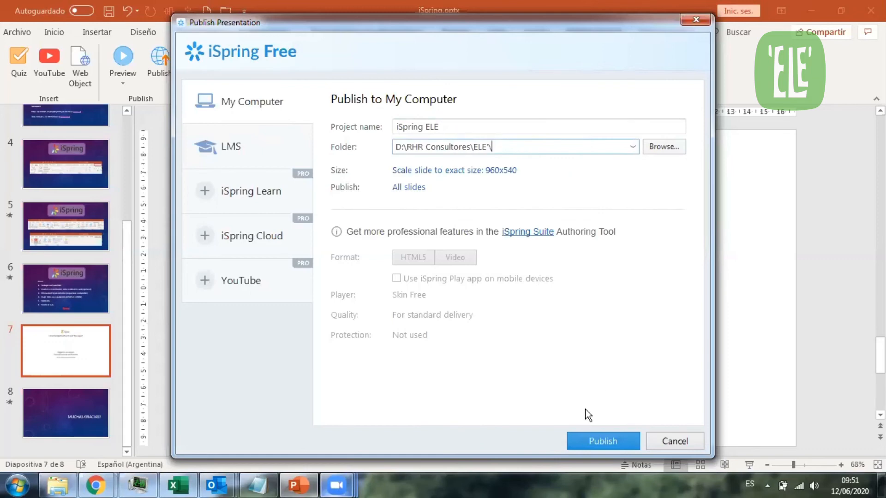
click(602, 442)
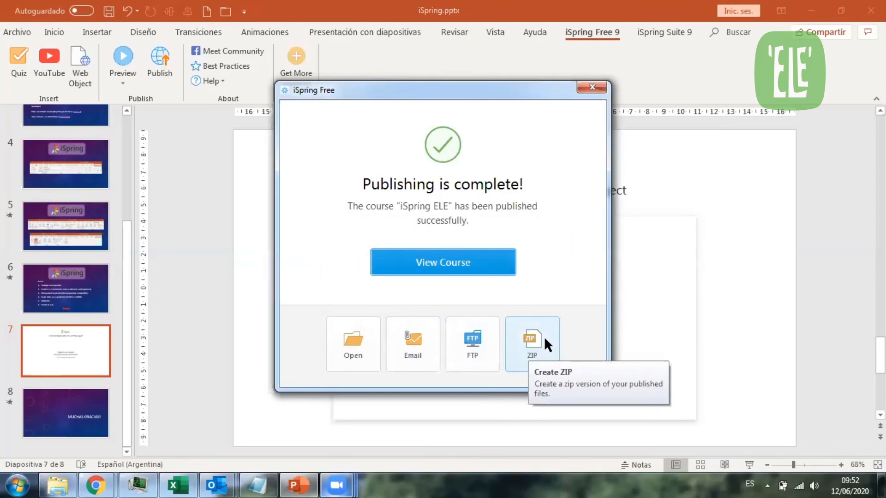
- Open the folder containing the published course and examine its files
click(348, 338)
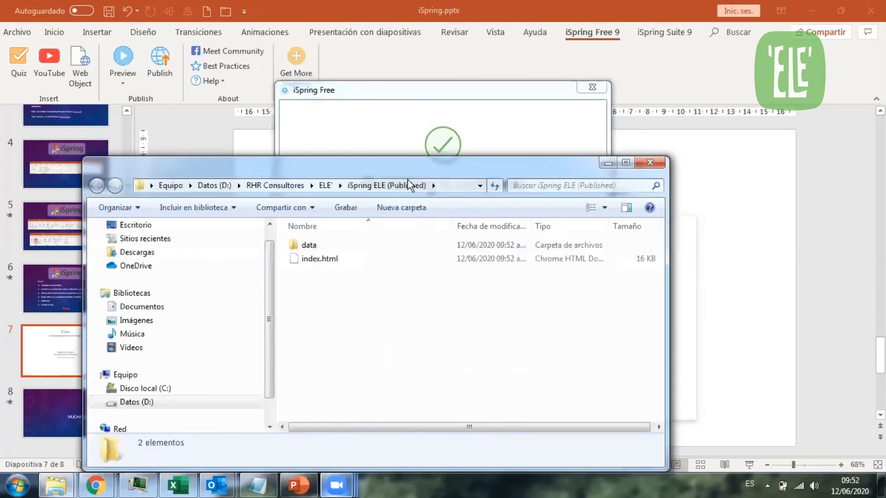
drag(408, 164, 409, 132)
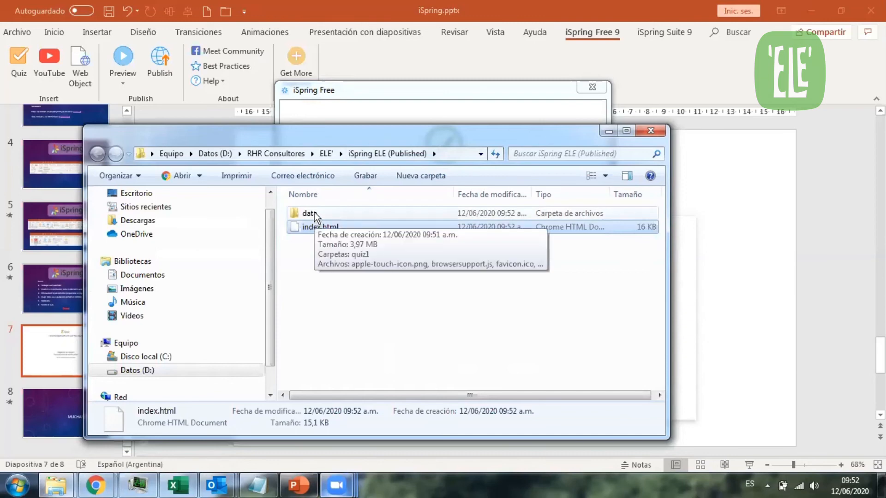
click(310, 261)
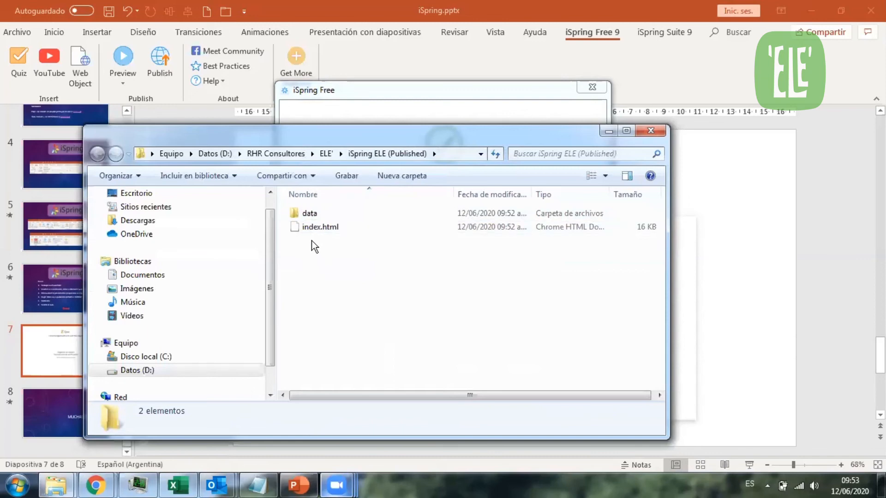
- Compress the data folder and index.html into a ZIP archive named iSpring ELE.zip
click(306, 230)
drag(311, 241, 306, 219)
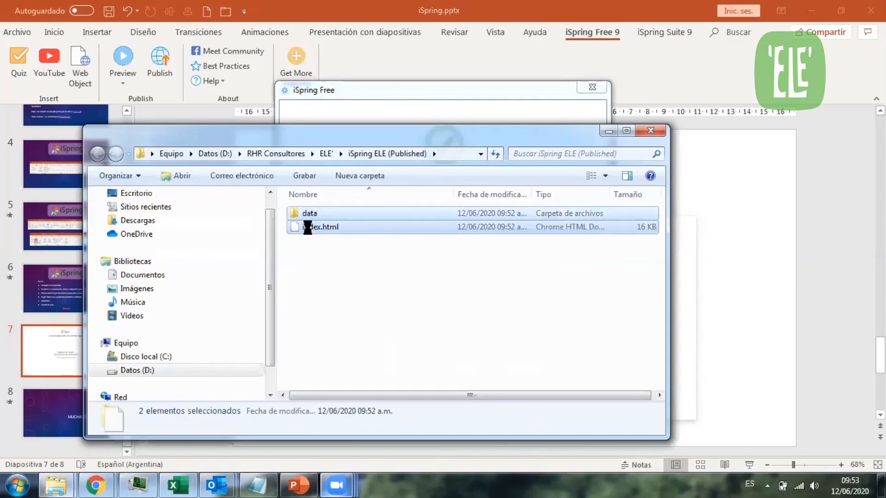
right_click(308, 226)
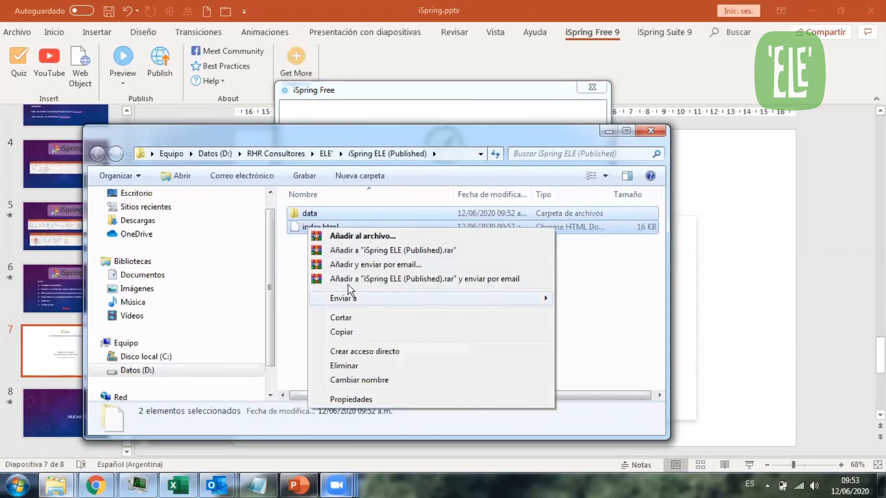
mouse_move(414, 301)
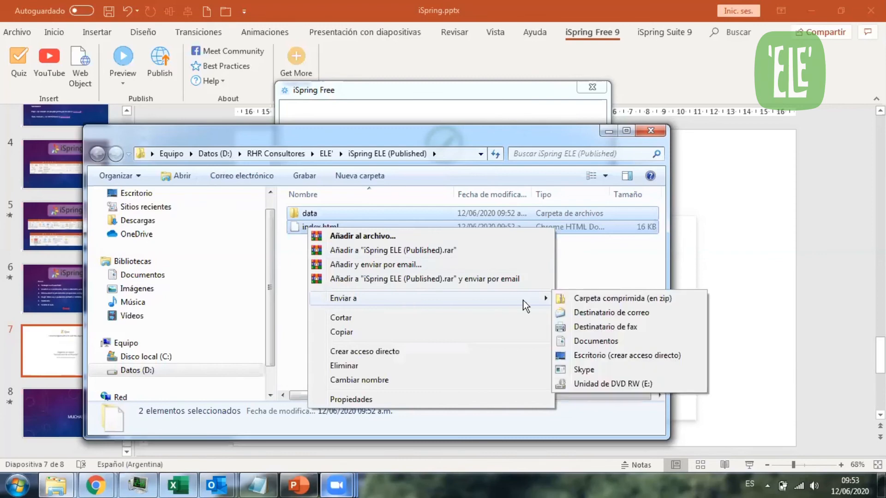
click(594, 300)
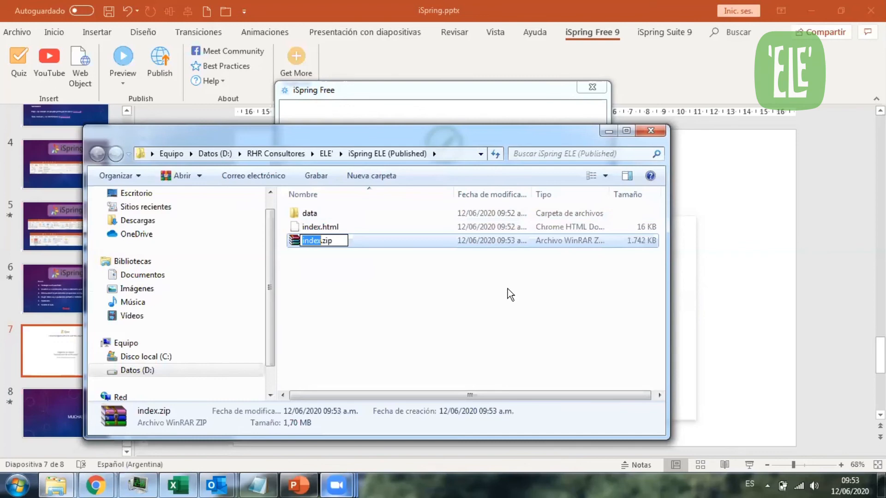
text(iSpring ELE)
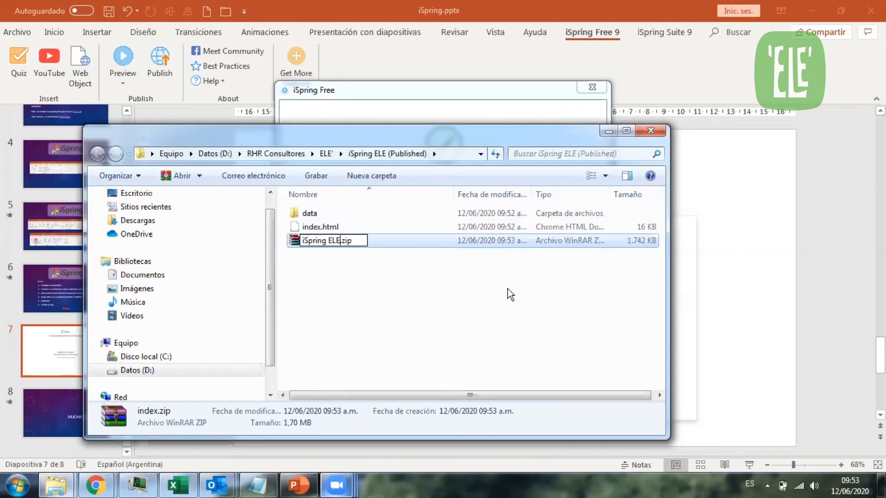
key(Return)
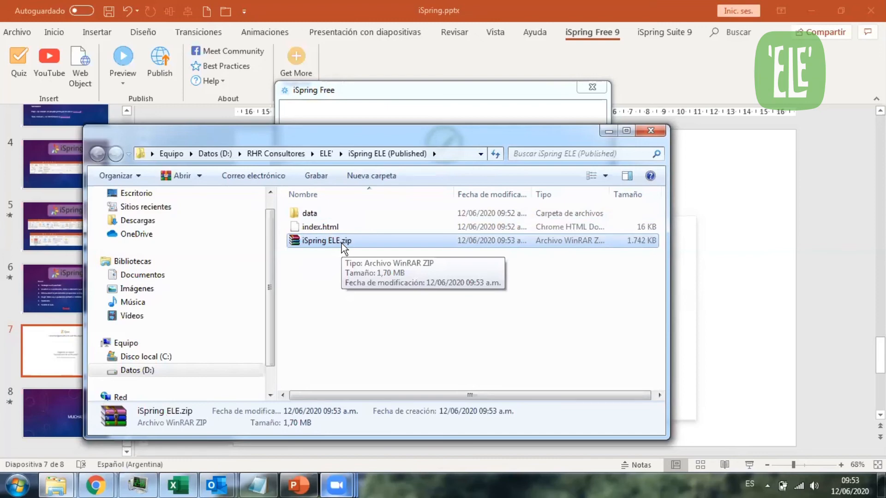
- Close the iSpring publishing confirmation and switch to the Construyendo 'ELE' course page in Chrome
click(416, 90)
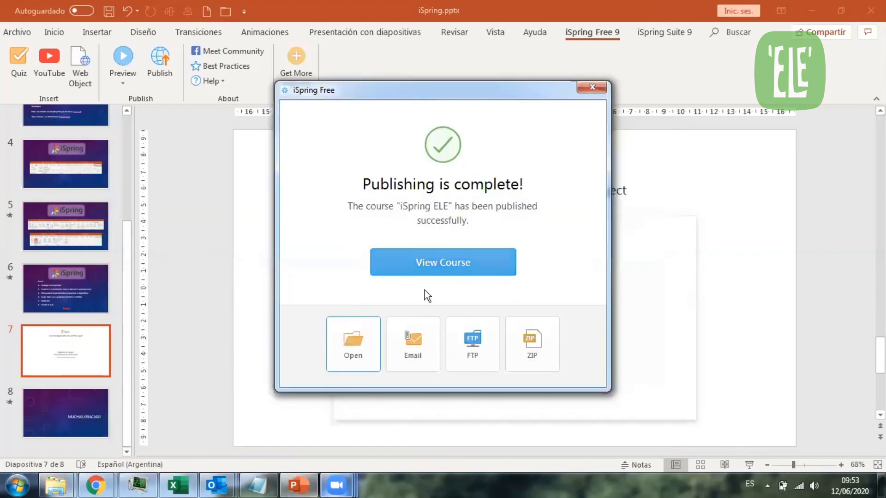
click(595, 87)
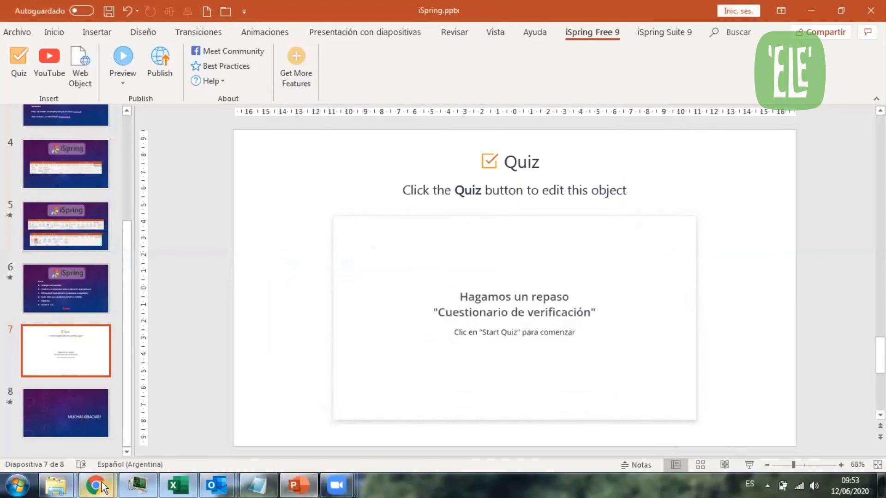
mouse_move(102, 488)
click(221, 406)
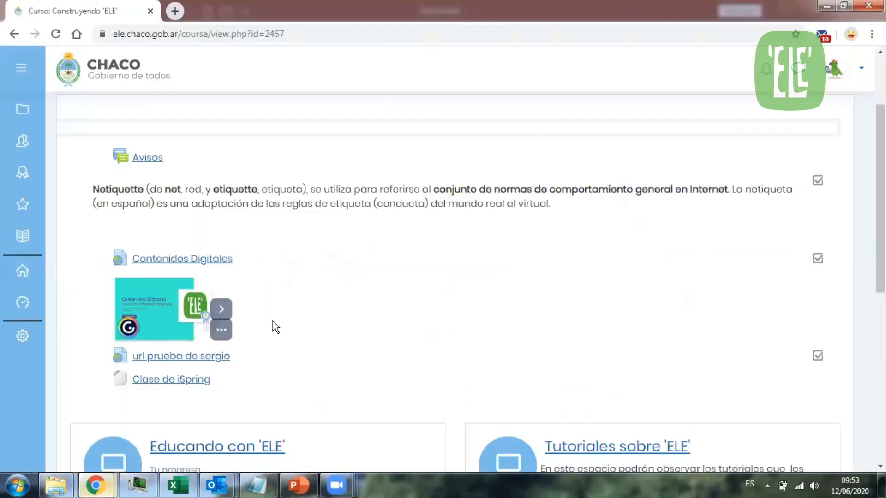
- Turn on editing mode for the Construyendo 'ELE' course
scroll(362, 294, down, 2)
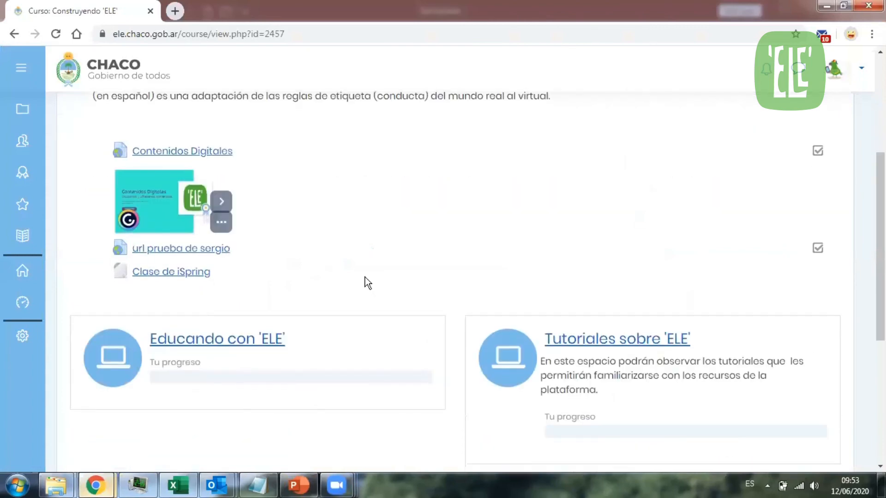
scroll(351, 267, up, 4)
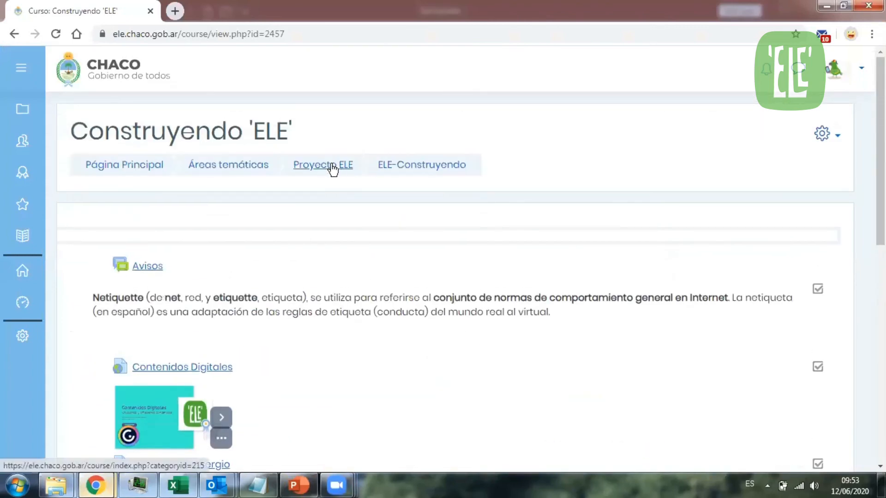
scroll(405, 269, down, 4)
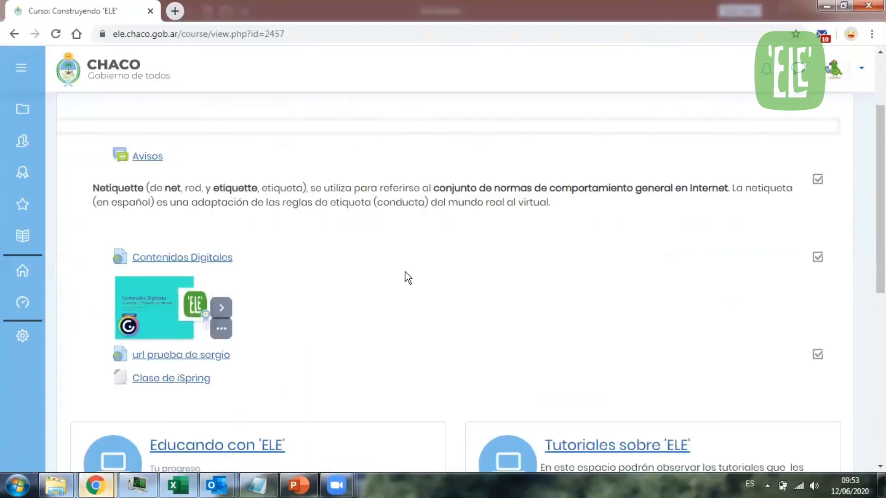
scroll(614, 181, up, 4)
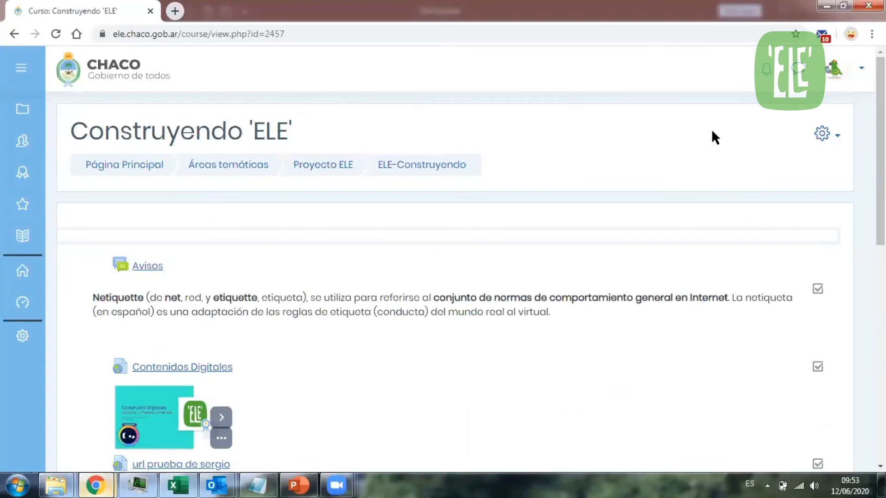
click(823, 134)
click(741, 182)
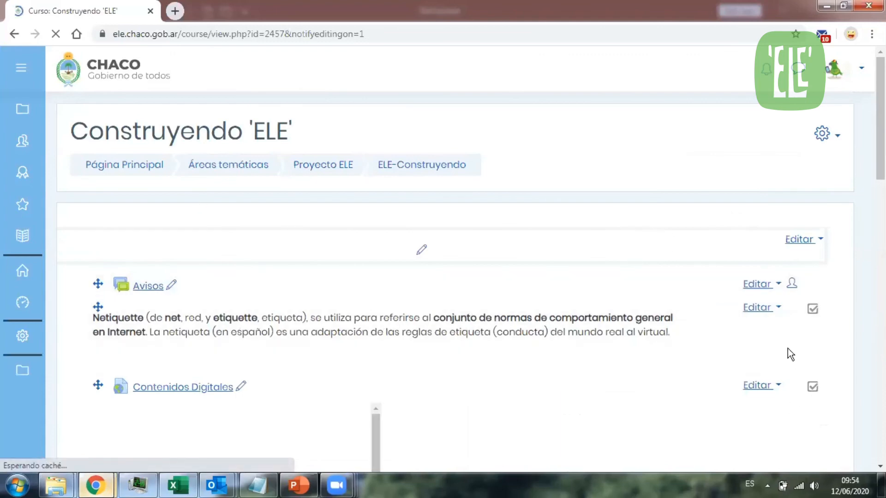
- Add a new Archivo resource to the course section above Educando con 'ELE'
scroll(734, 340, down, 1)
scroll(719, 332, down, 8)
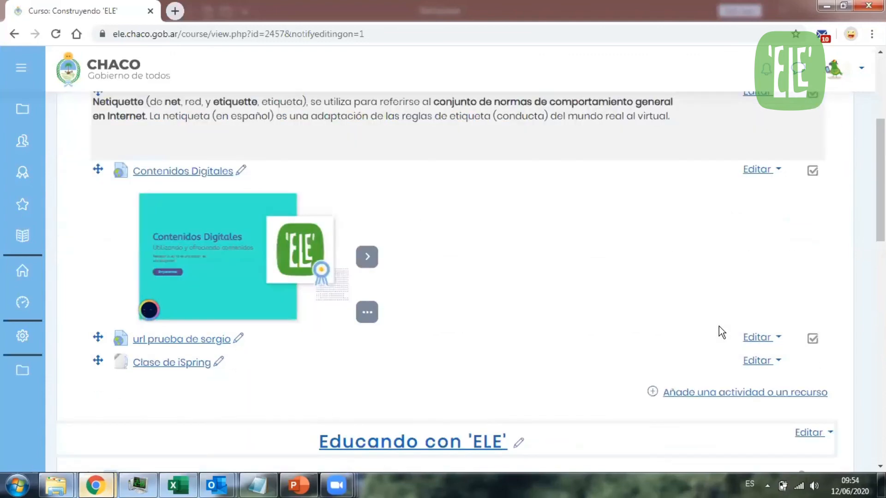
scroll(693, 263, up, 3)
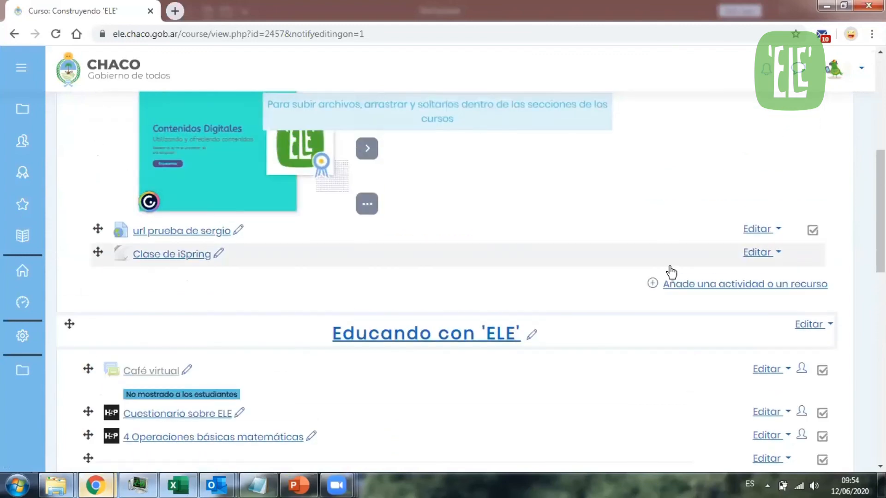
click(752, 284)
drag(418, 241, 418, 403)
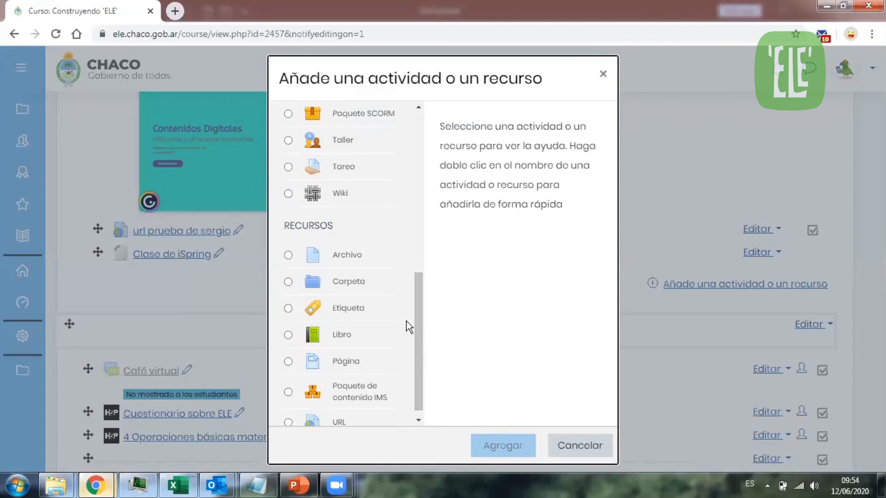
click(289, 255)
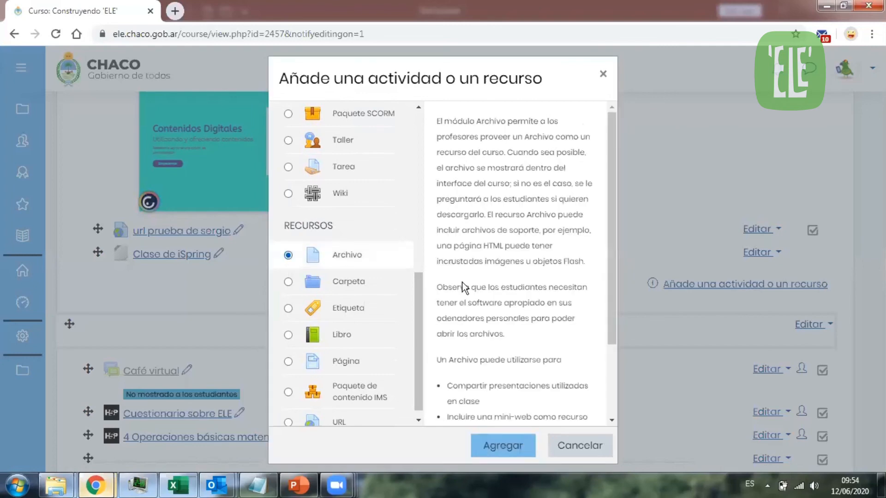
click(502, 445)
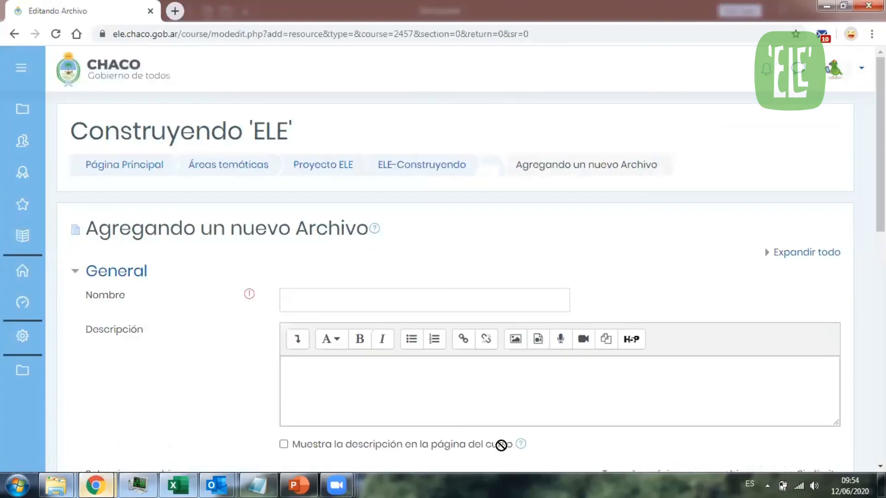
- Name the new file resource "Ejemplo de iSpring con cuestionario"
click(454, 299)
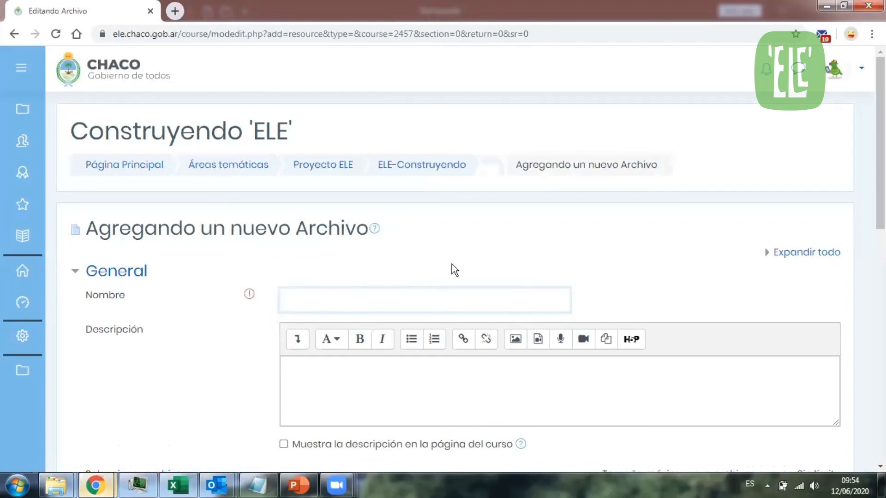
scroll(454, 270, down, 2)
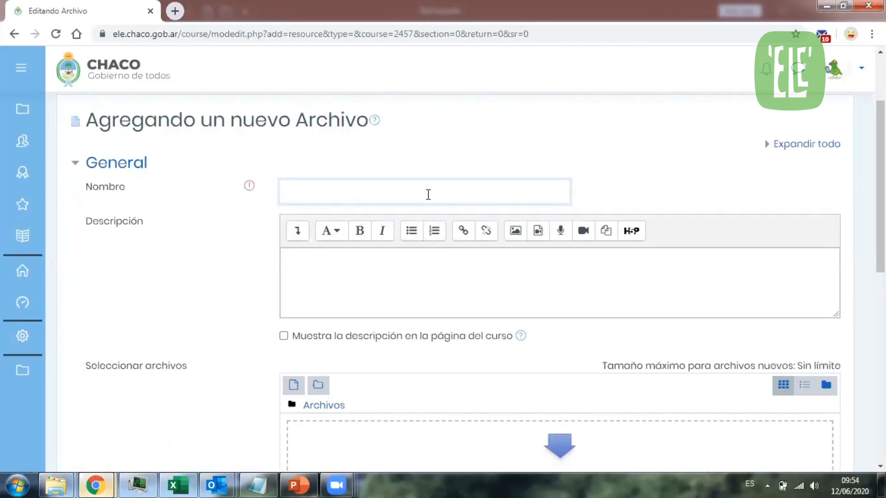
text(Ejo)
text(mplo d)
text(e iSpr)
text(ing con)
text( cuestio)
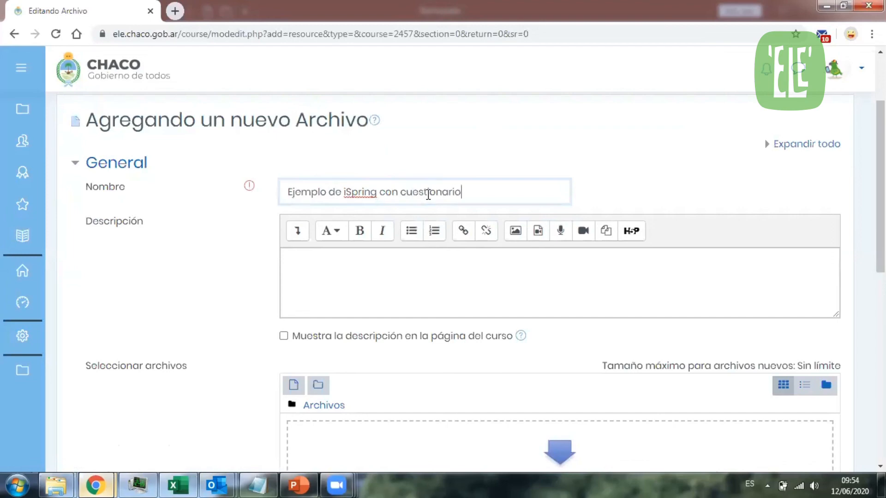
text(nario)
- Upload iSpring ELE.zip from the iSpring ELE (Published) folder to the resource's file area
scroll(498, 258, down, 2)
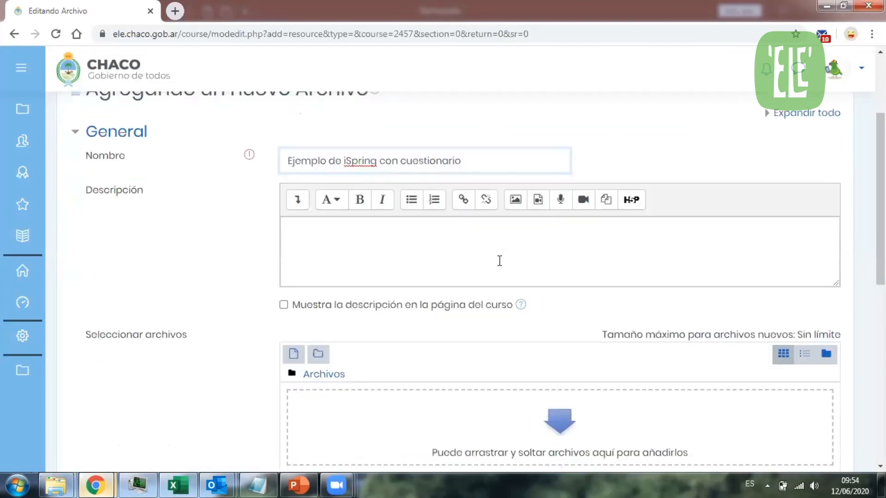
scroll(213, 272, down, 2)
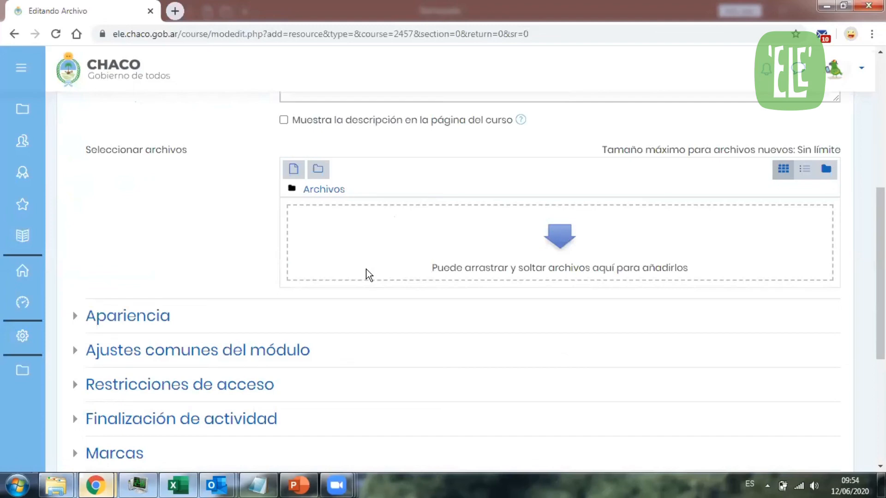
mouse_move(58, 482)
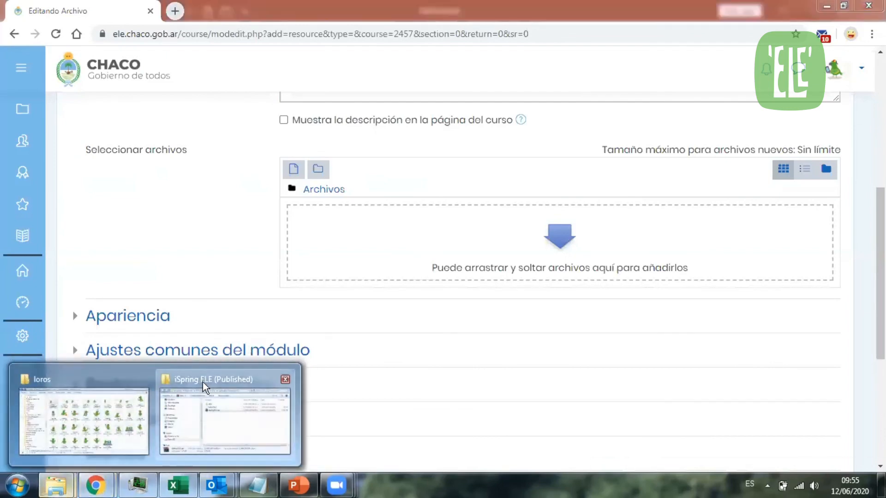
click(226, 415)
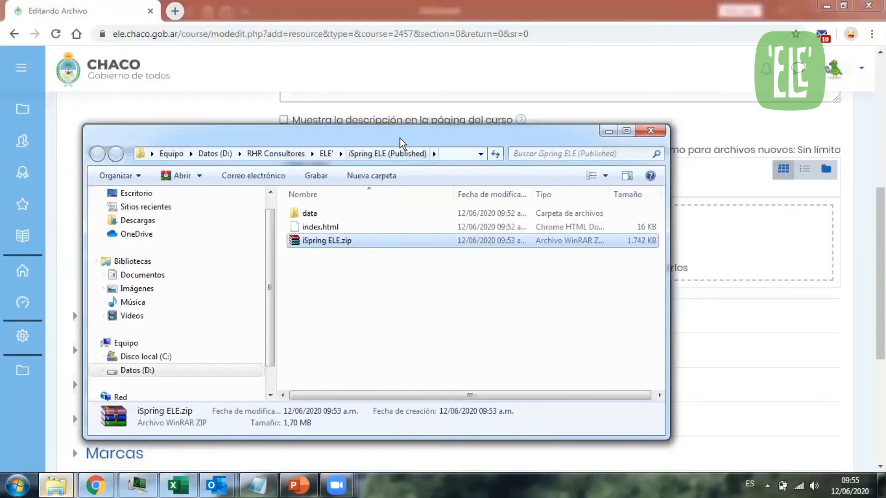
drag(399, 142, 437, 252)
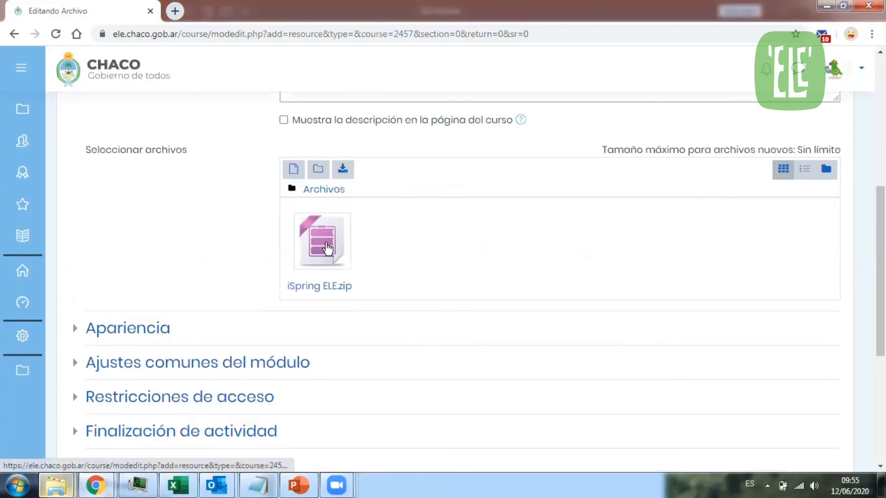
- Decompress iSpring ELE.zip in the resource's file area and set index.html as the main file
click(329, 249)
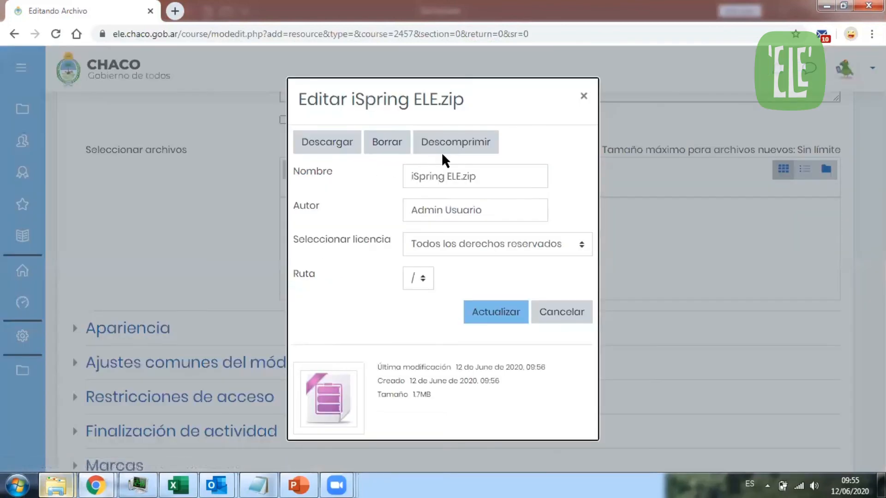
click(451, 143)
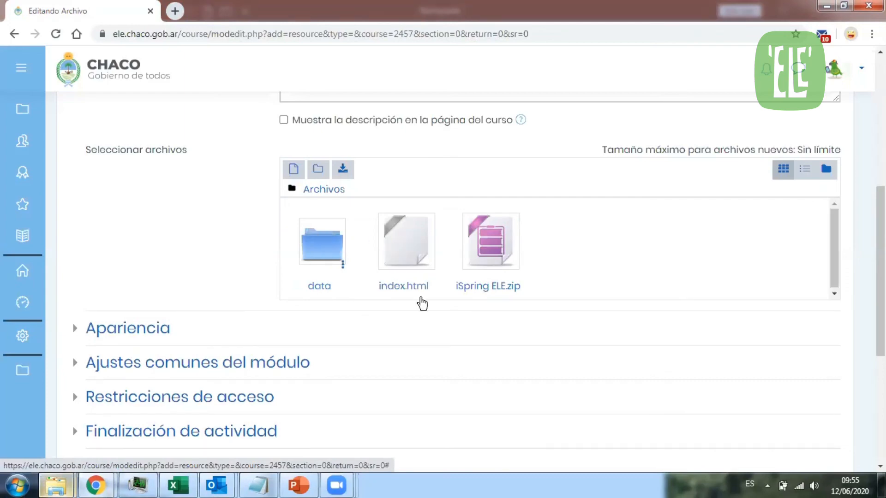
click(409, 253)
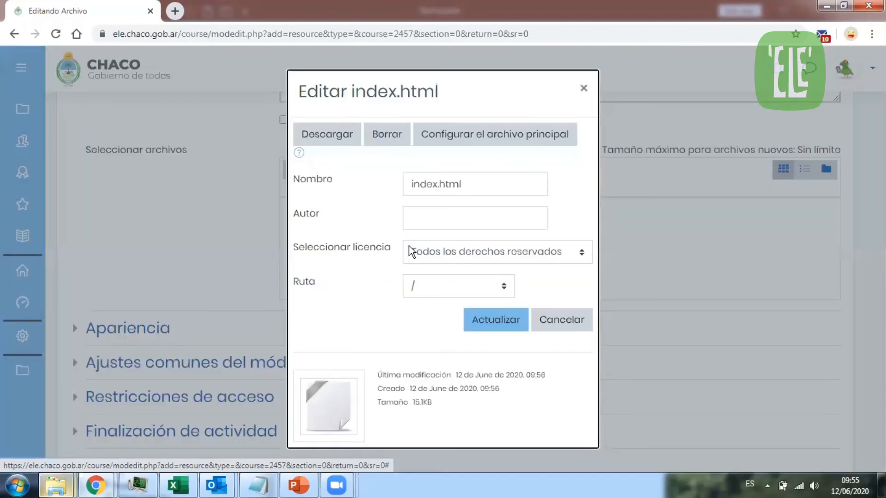
click(483, 134)
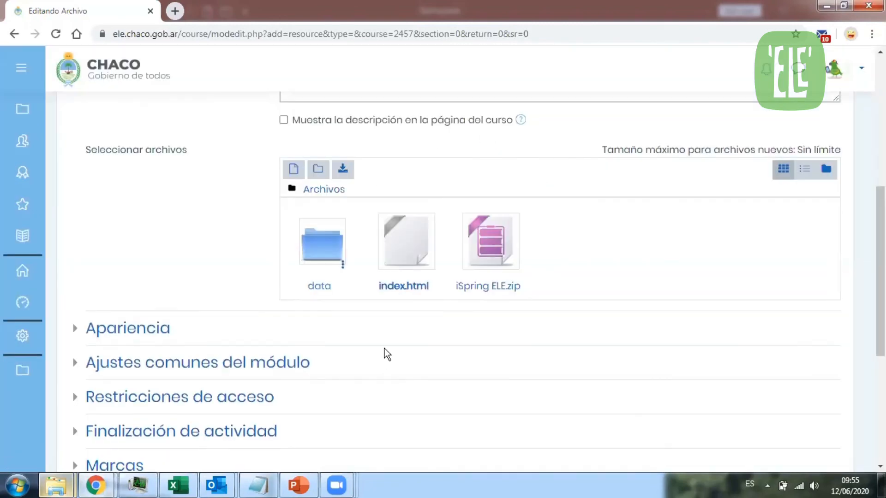
- Delete iSpring ELE.zip from the resource's file area
click(500, 254)
click(389, 144)
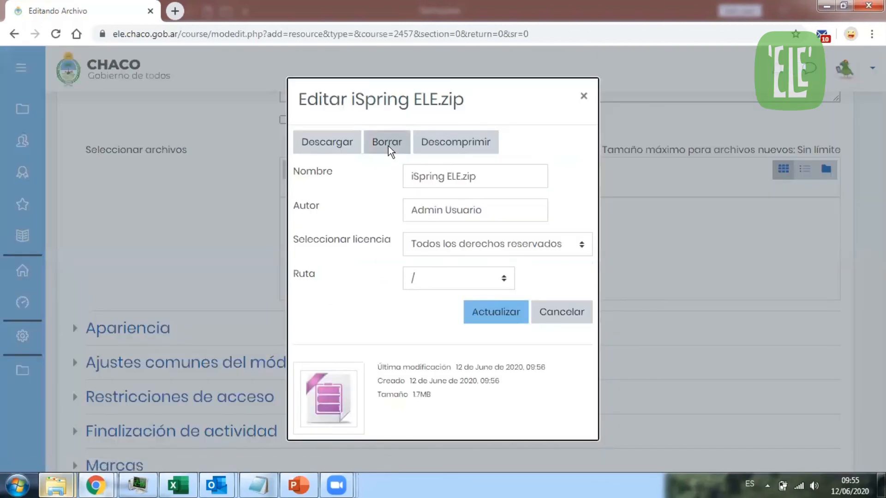
click(408, 292)
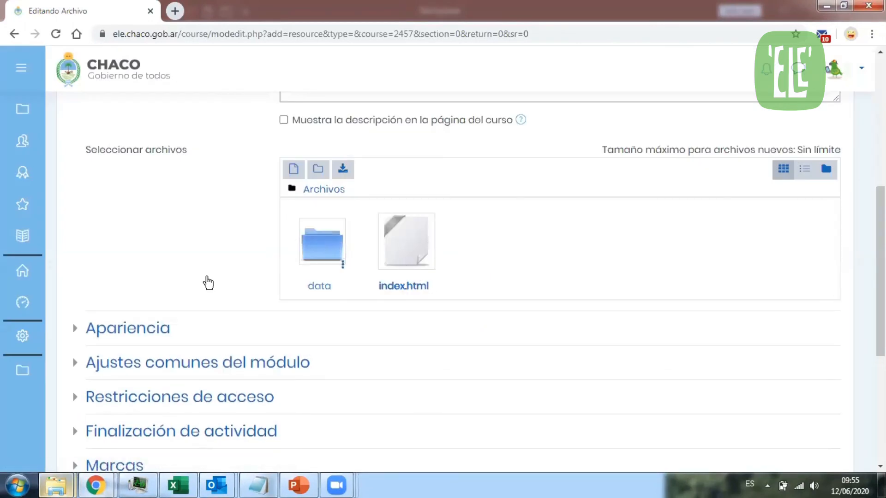
- Set the file resource's appearance to display "En ventana emergente"
scroll(175, 249, down, 2)
click(158, 222)
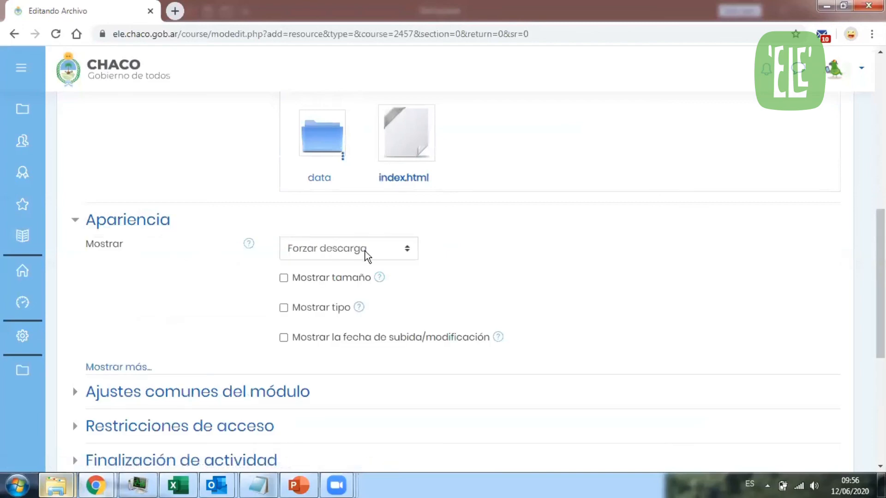
click(395, 247)
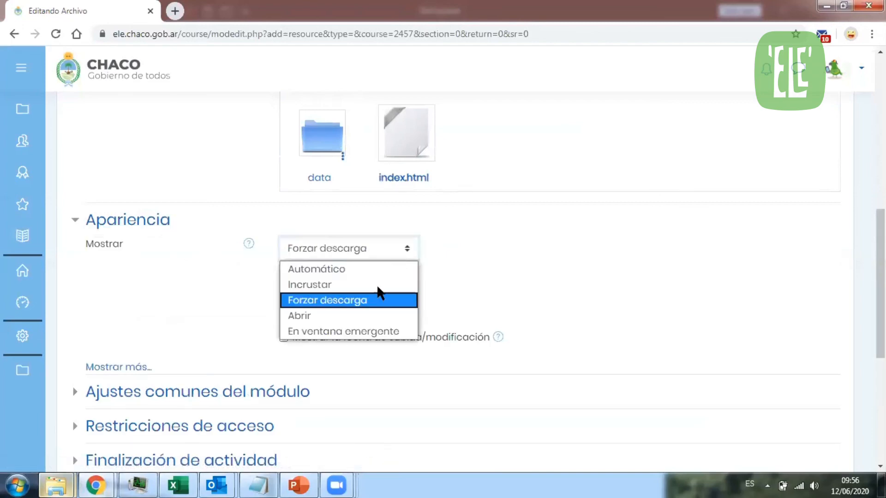
click(376, 333)
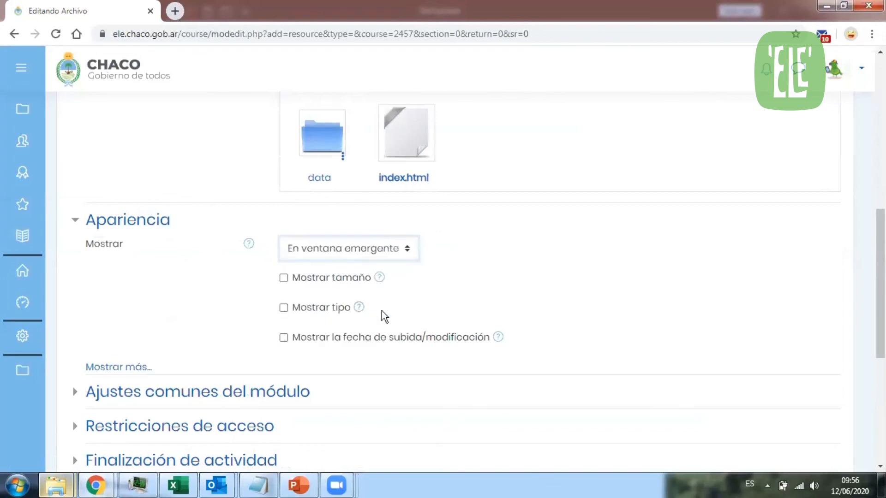
- Reveal the additional appearance settings and set the pop-up window to 800 pixels wide and 600 pixels high
click(129, 369)
scroll(170, 281, down, 2)
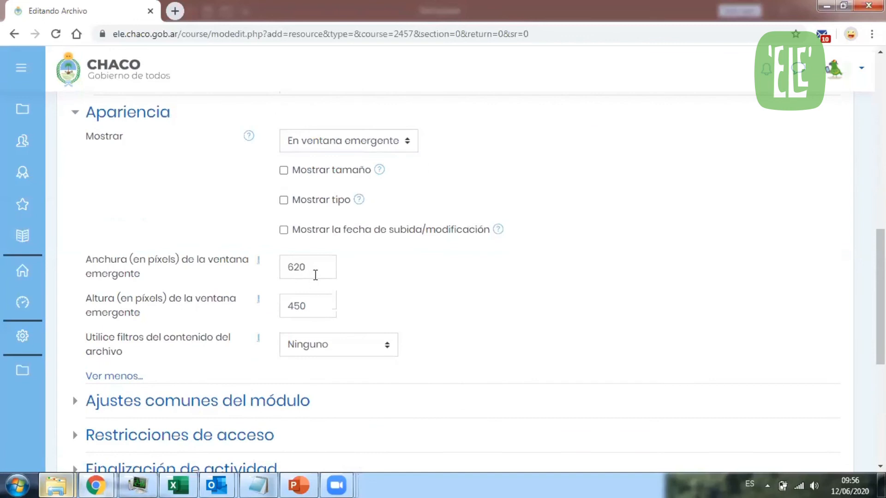
drag(316, 272, 264, 271)
text(800)
key(Tab)
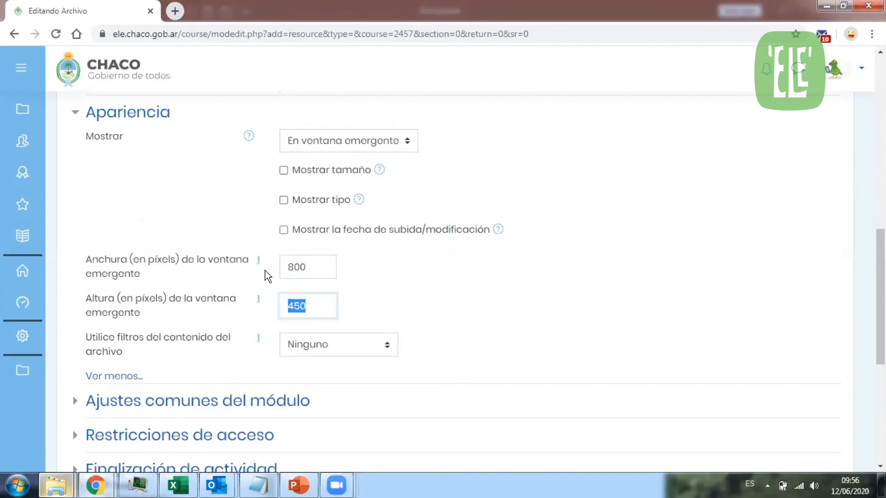
text(600)
scroll(161, 298, down, 1)
scroll(164, 300, down, 1)
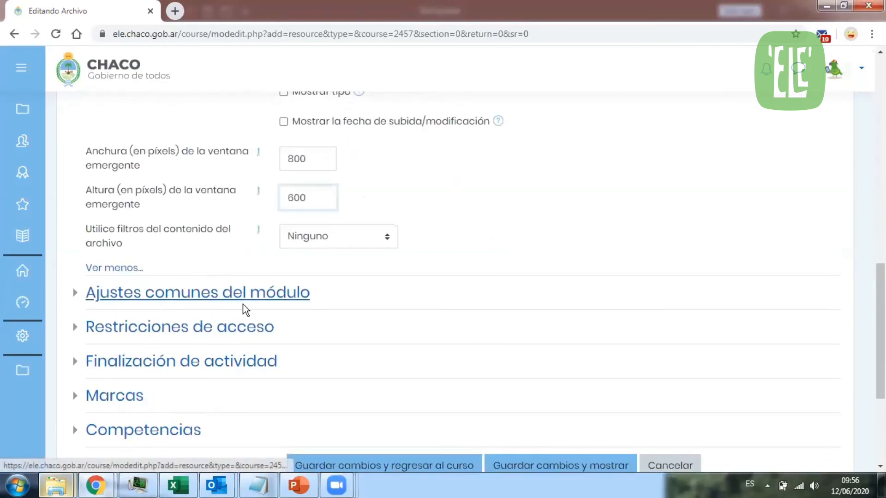
- Set completion tracking to "Mostrar la actividad como completada cuando se cumplan las condiciones" and save the resource, returning to the course
click(261, 328)
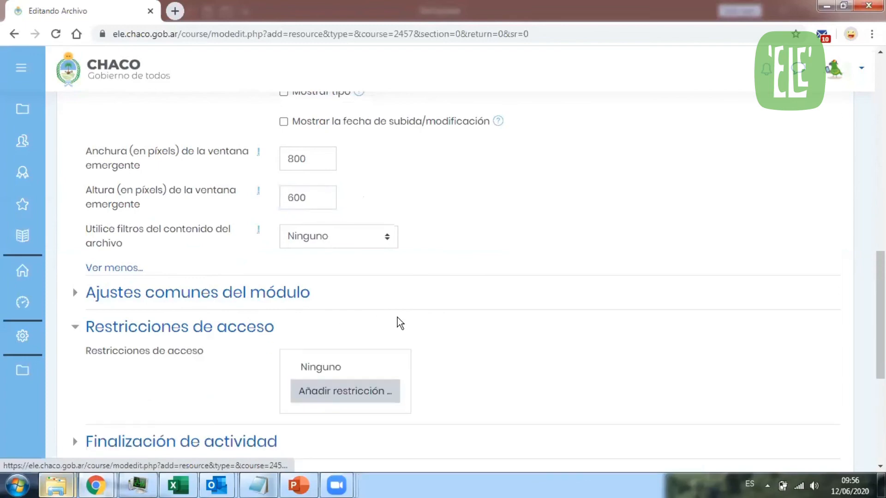
scroll(436, 316, down, 2)
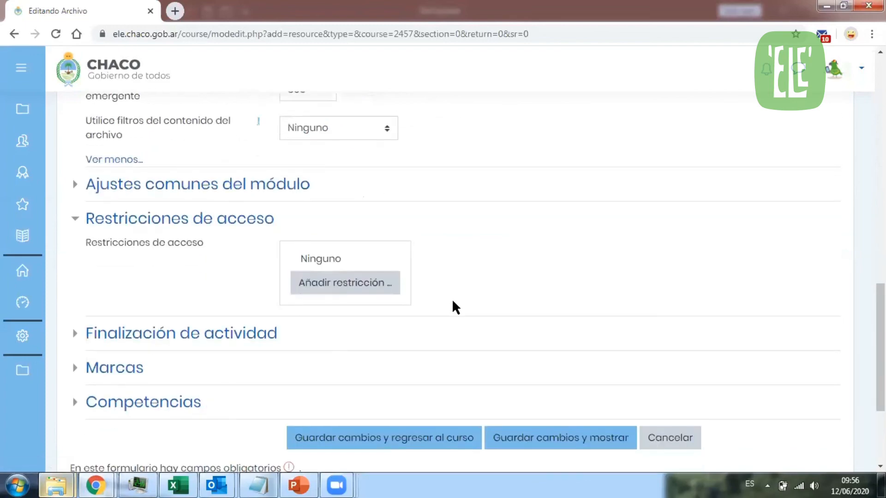
click(230, 334)
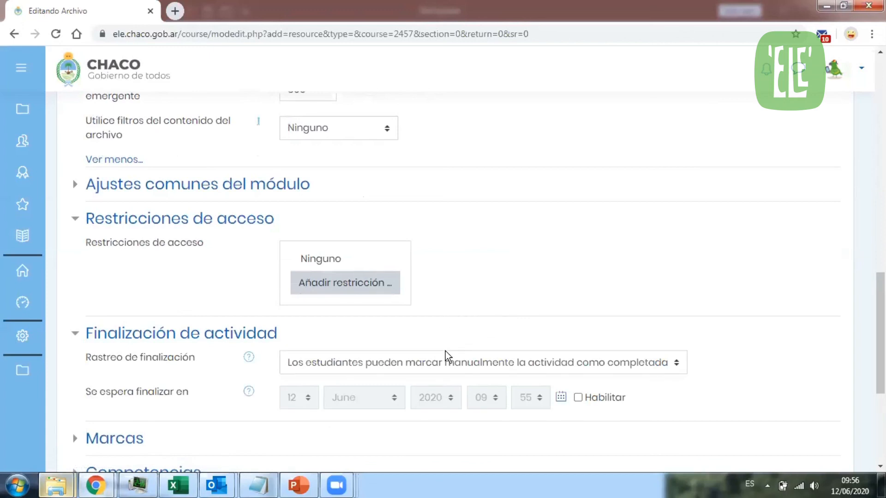
click(444, 363)
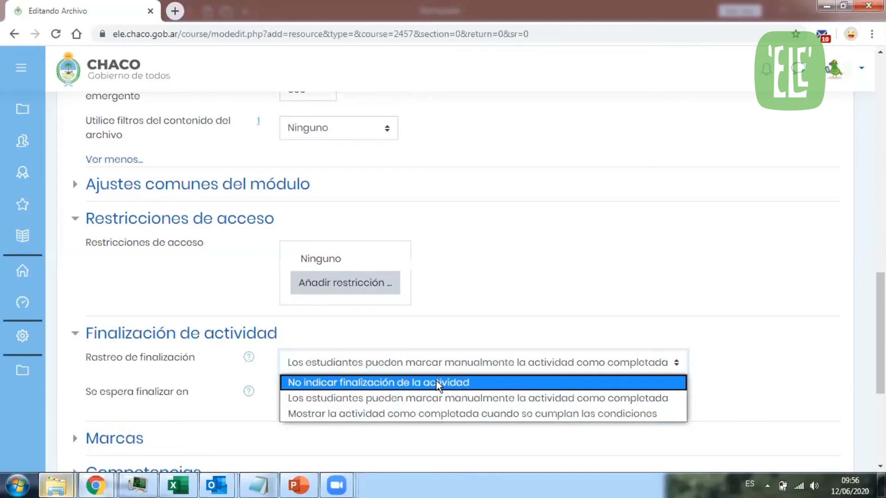
click(436, 383)
click(414, 363)
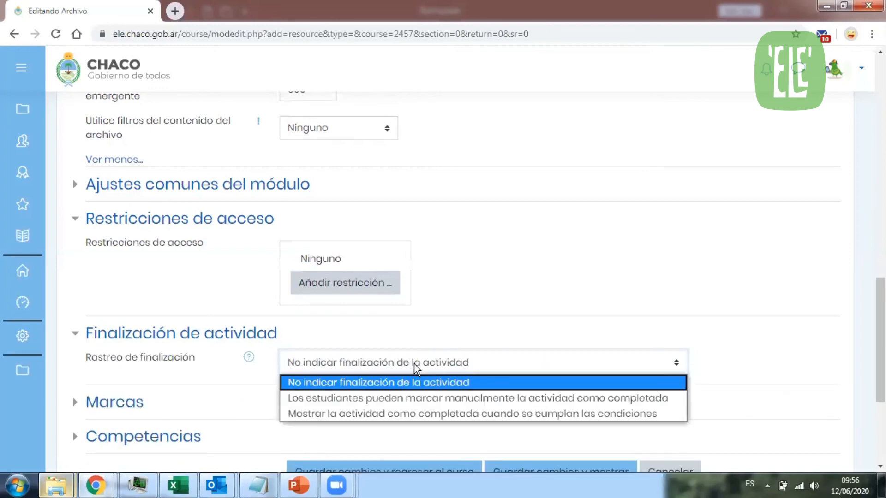
click(390, 414)
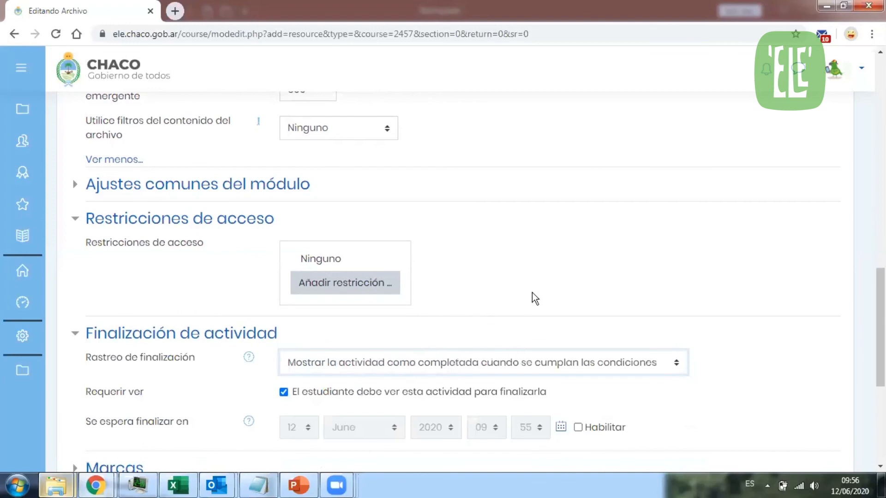
scroll(501, 311, down, 3)
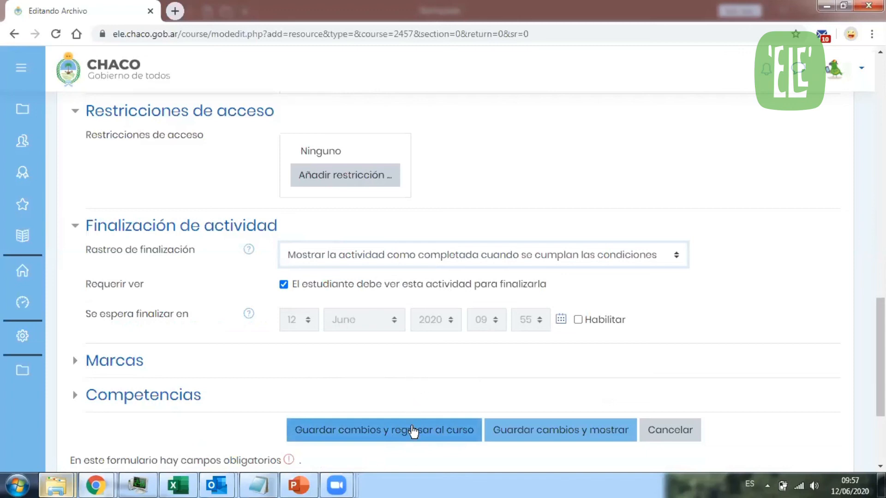
click(412, 432)
- Open "Ejemplo de iSpring con cuestionario" from the course and page through its slides to the first quiz question
scroll(430, 308, down, 3)
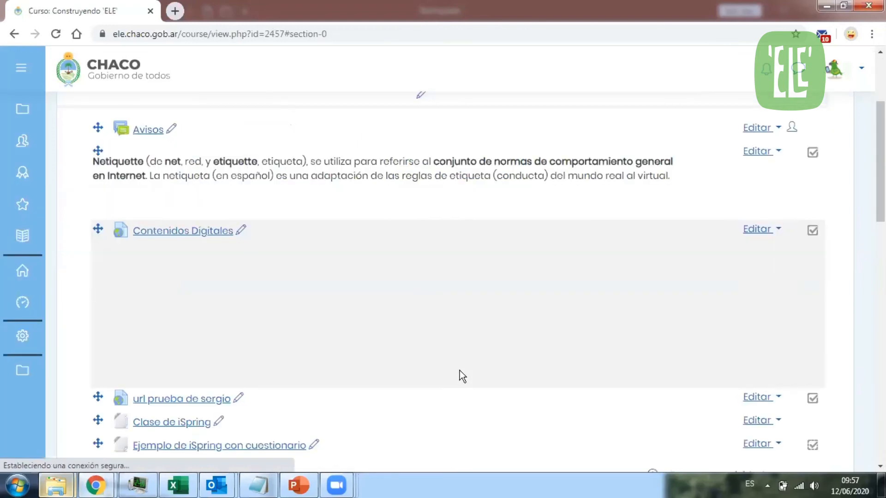
scroll(451, 311, down, 2)
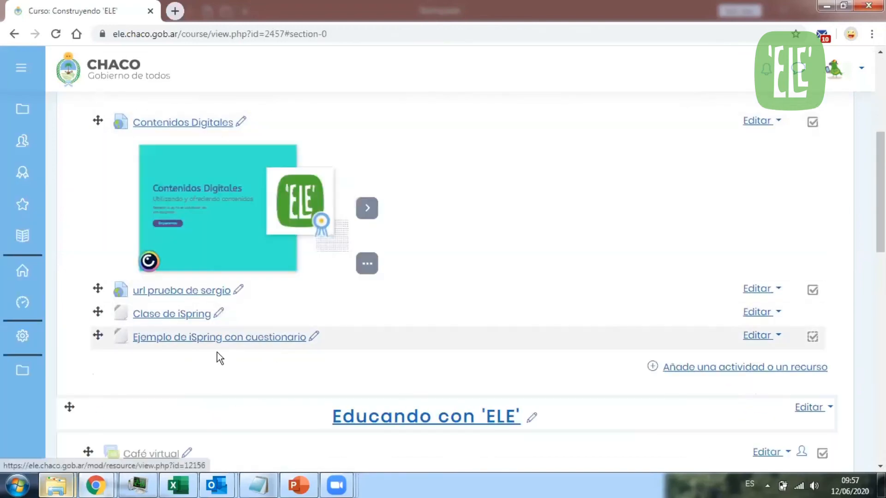
click(239, 335)
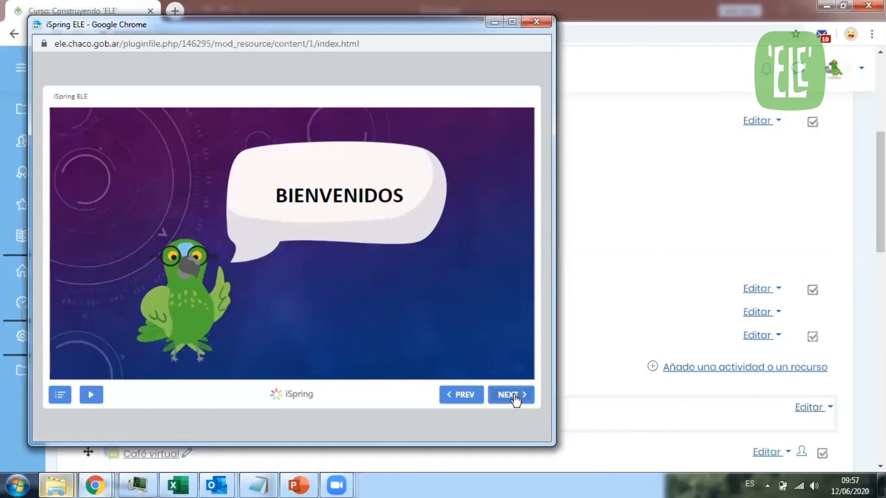
click(515, 398)
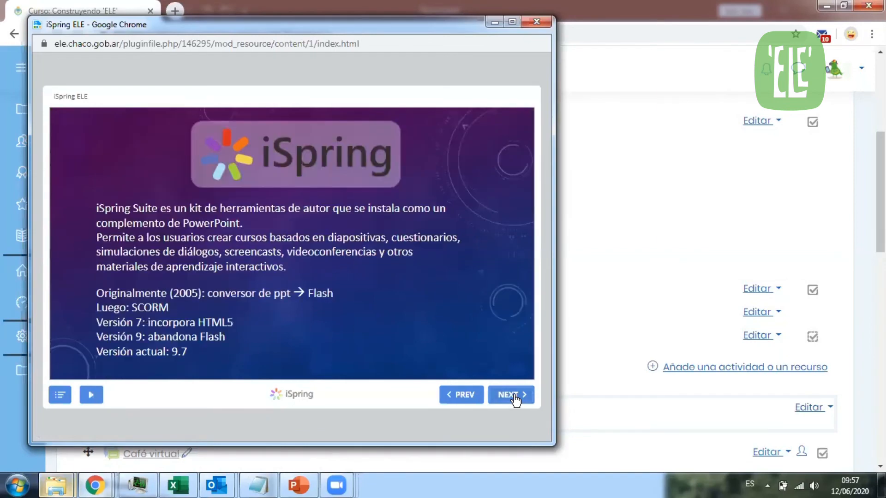
click(516, 398)
click(515, 397)
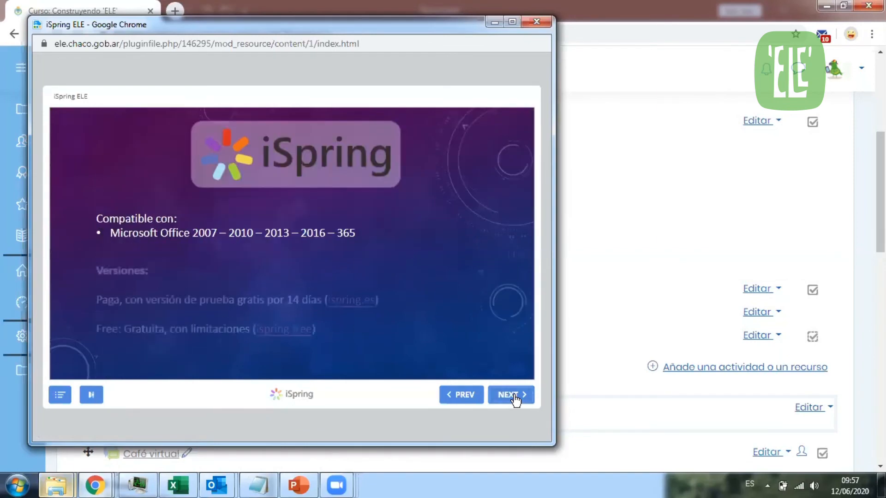
click(515, 398)
click(515, 398)
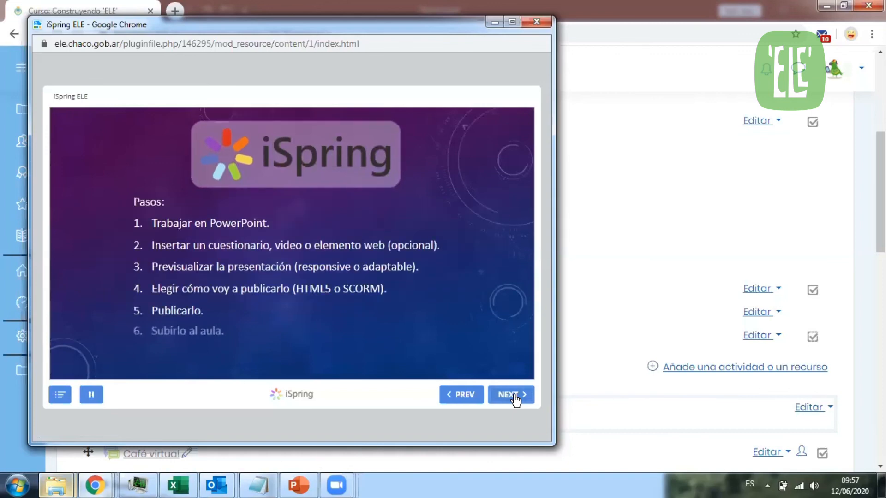
click(515, 396)
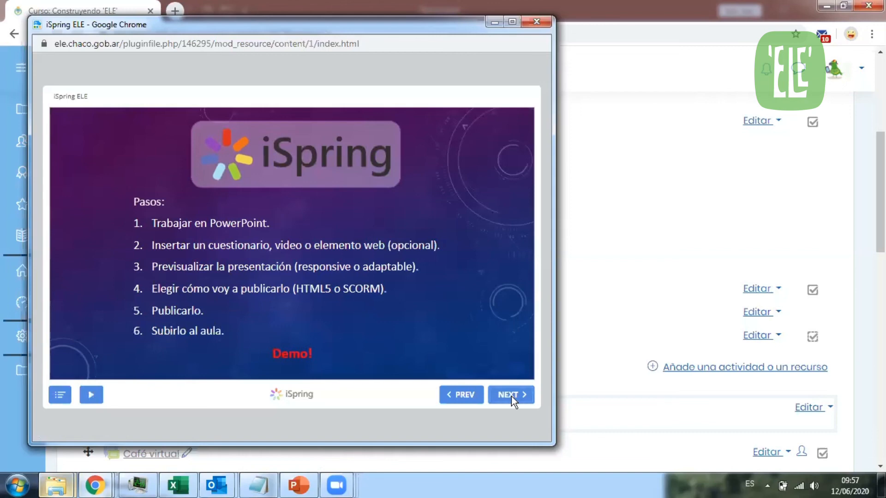
click(511, 397)
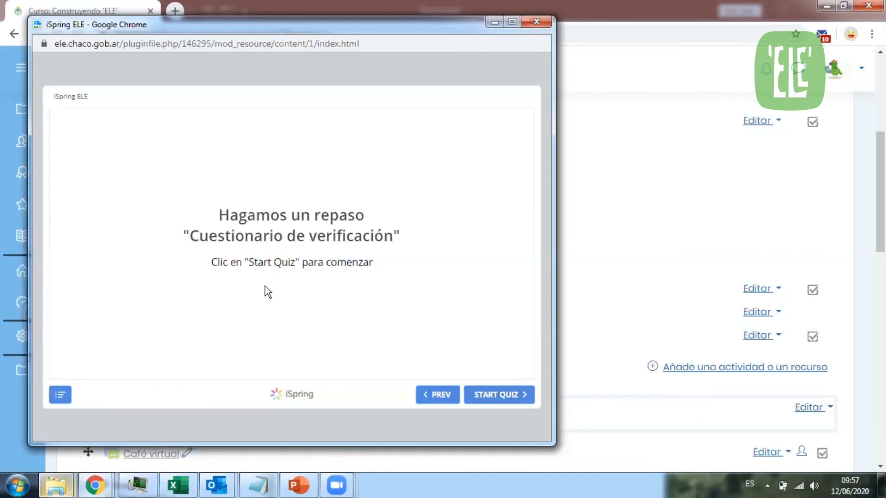
click(496, 397)
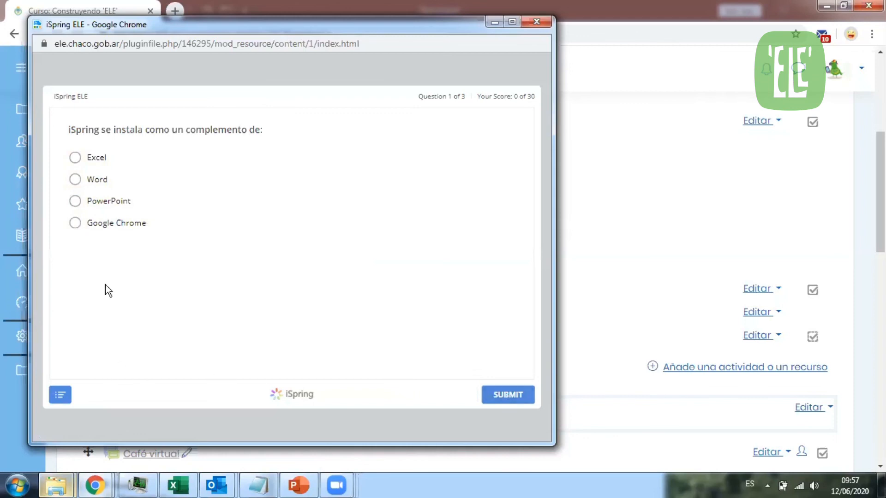
- Test the first quiz question by submitting it unanswered, dismissing the notice, and submitting "Google Chrome" as the answer
click(514, 396)
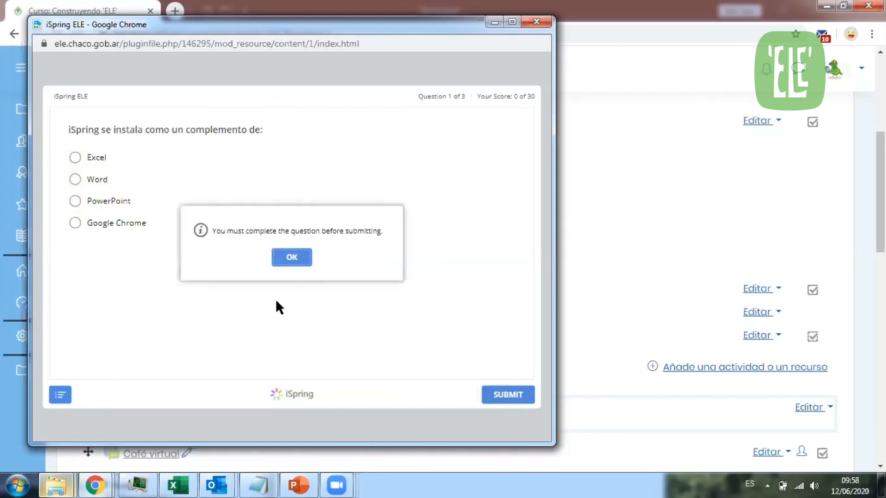
click(286, 262)
click(298, 264)
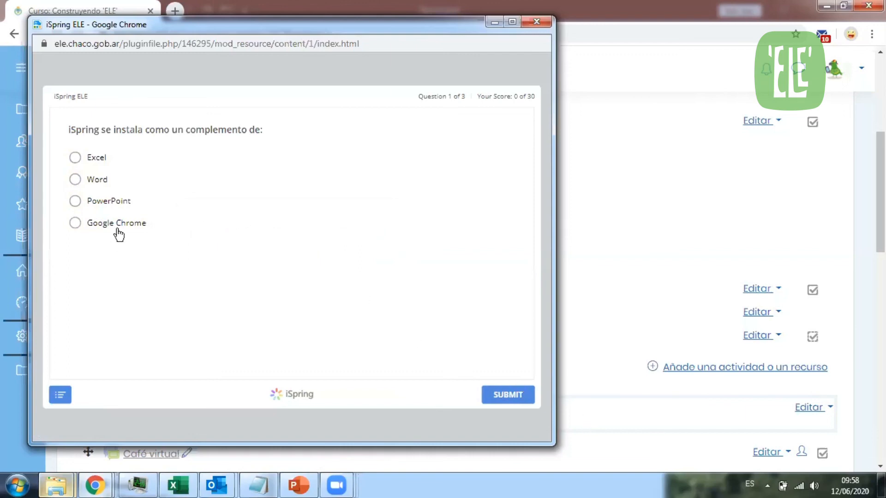
click(117, 226)
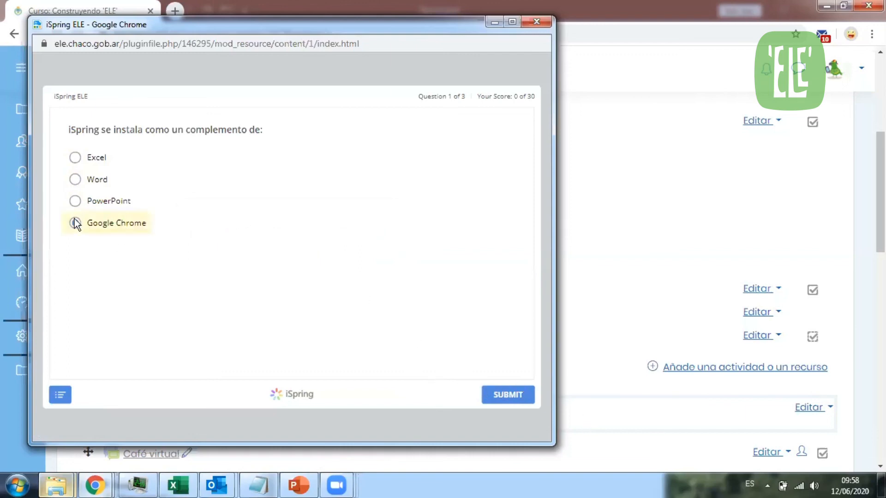
click(509, 395)
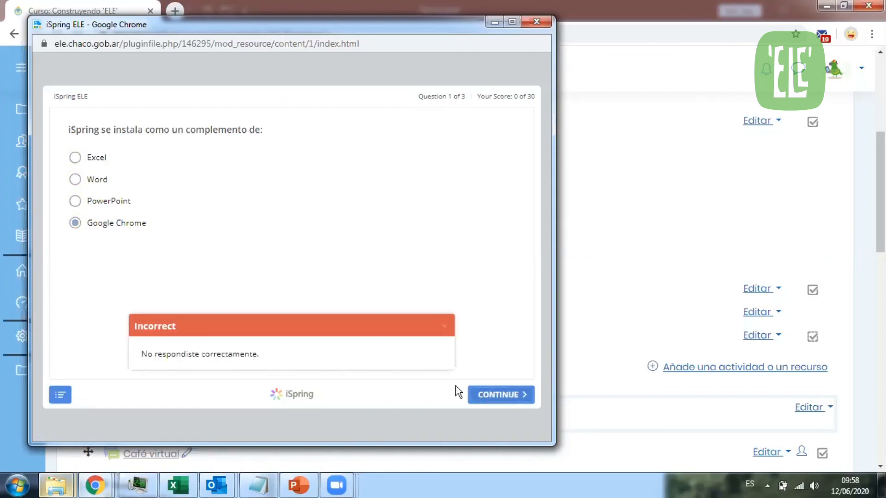